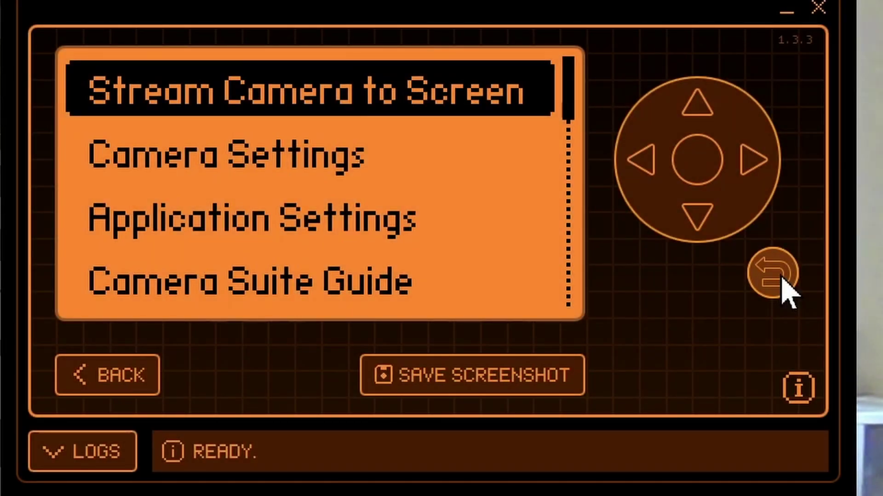
Back out of the Camera Suite menu and start the live dithered camera stream.
left_click(772, 274)
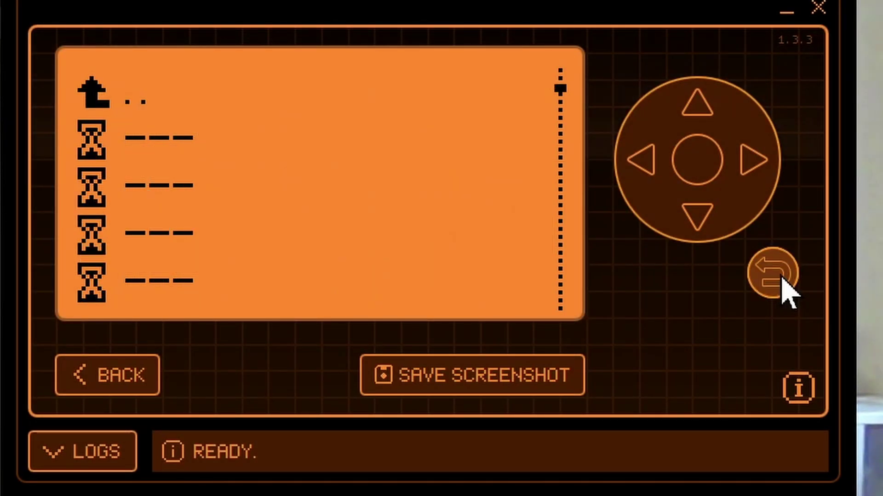
left_click(772, 275)
left_click(772, 274)
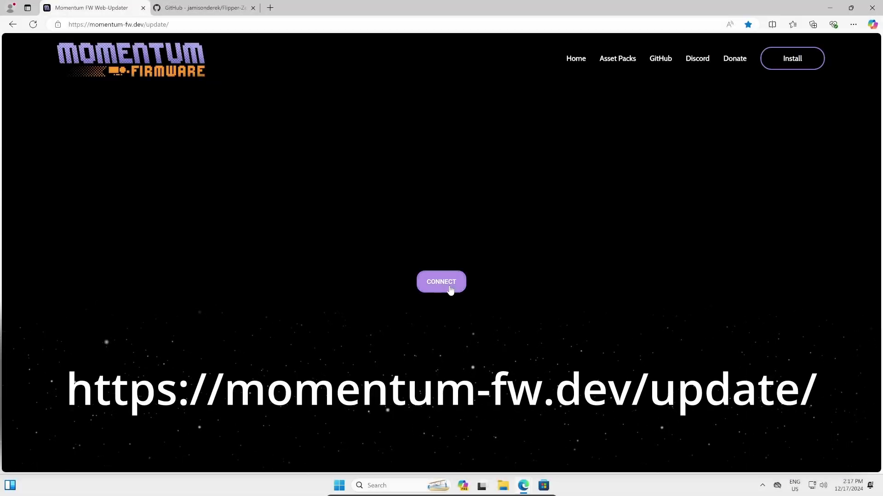
Connect to Hedjogix on COM3 and flash the Release mntm-008 firmware.
left_click(449, 290)
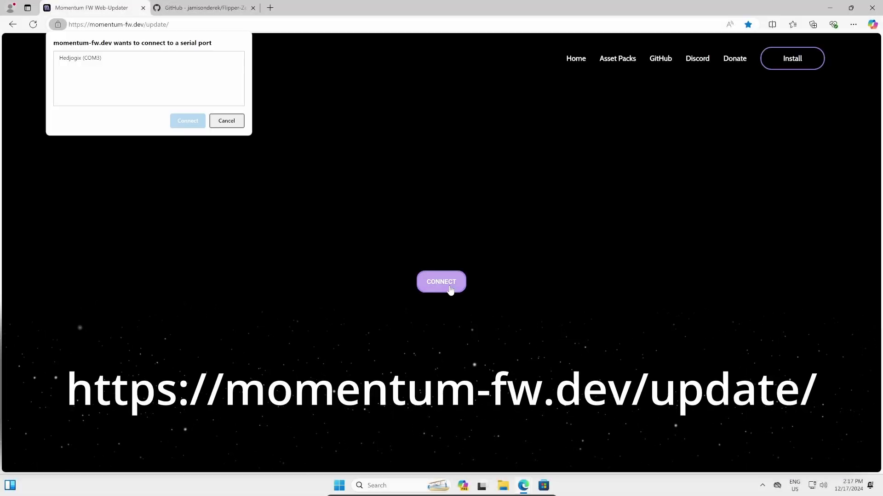
left_click(78, 61)
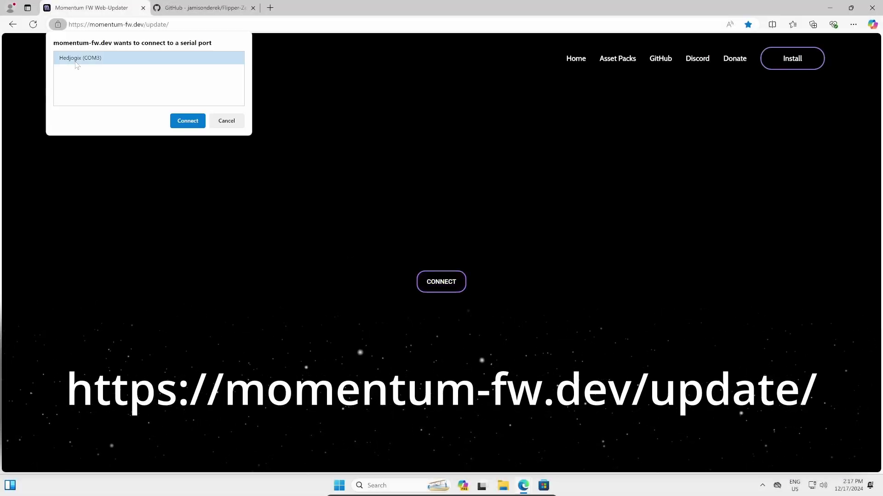
left_click(186, 122)
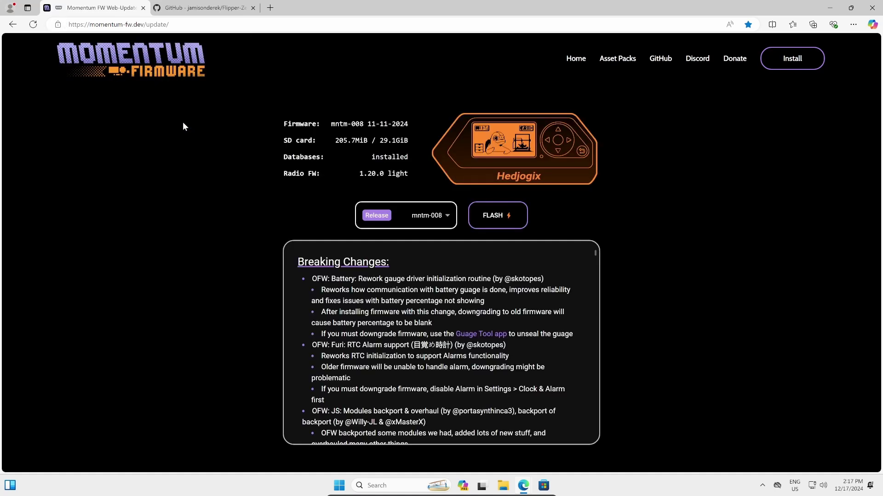
left_click(446, 216)
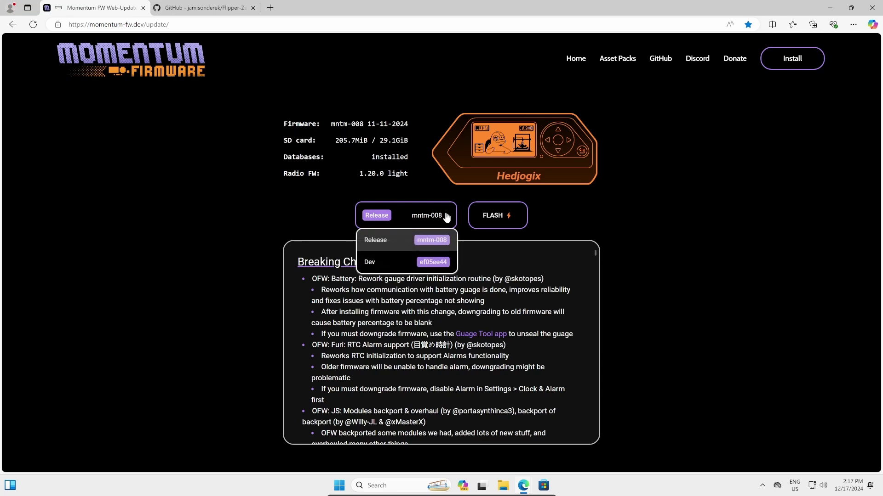
left_click(446, 218)
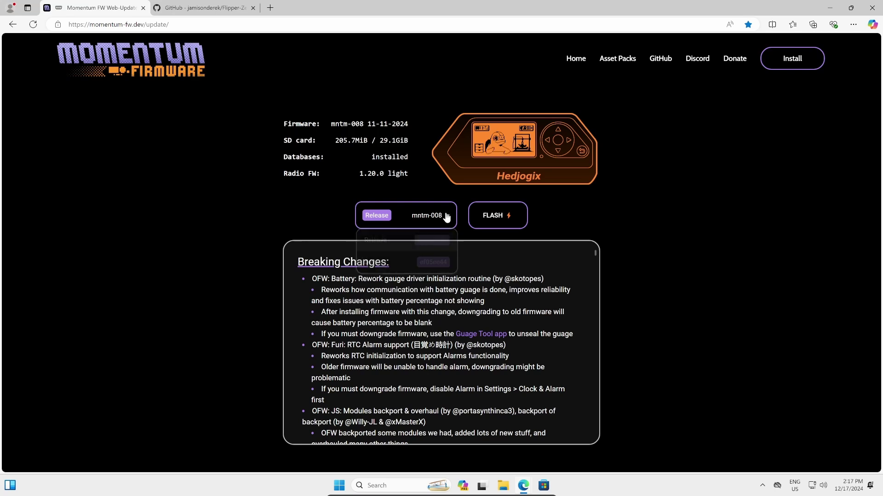
left_click(505, 223)
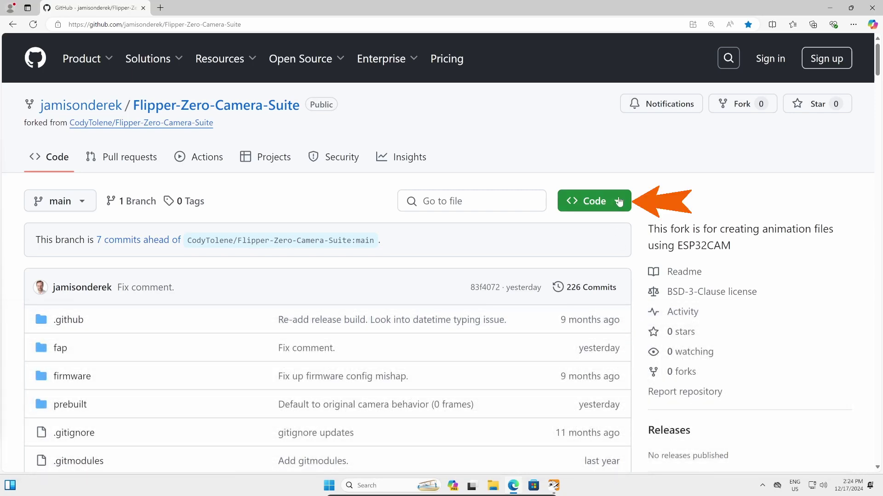
Save the Flipper-Zero-Camera-Suite repository as a ZIP download from the Code menu.
left_click(618, 201)
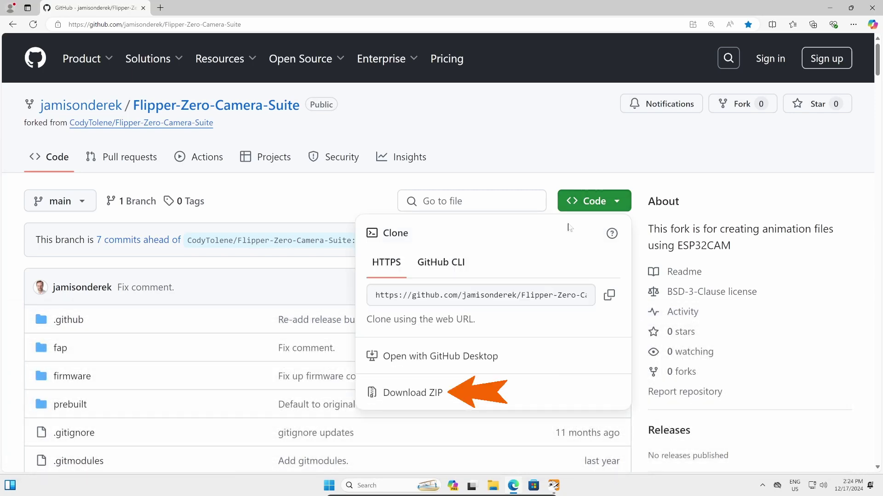
left_click(430, 395)
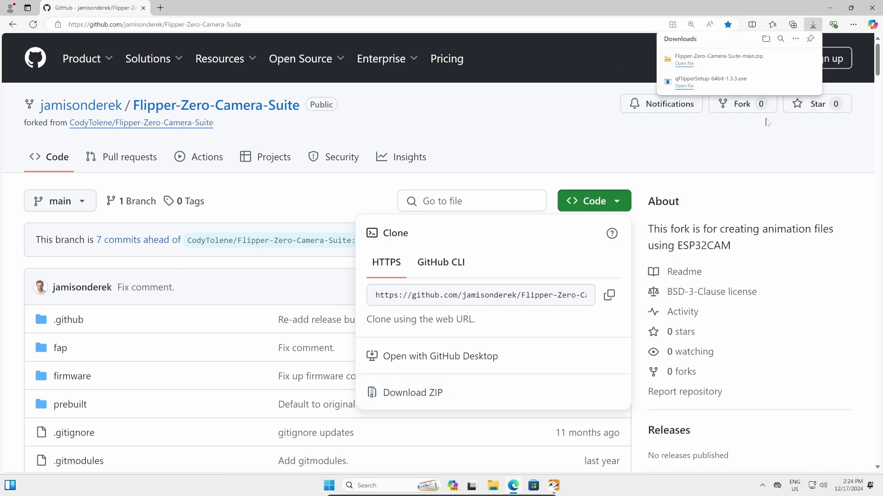
Extract the Camera Suite ZIP and browse into Flipper-Zero-Camera-Suite-main/prebuilt.
left_click(783, 59)
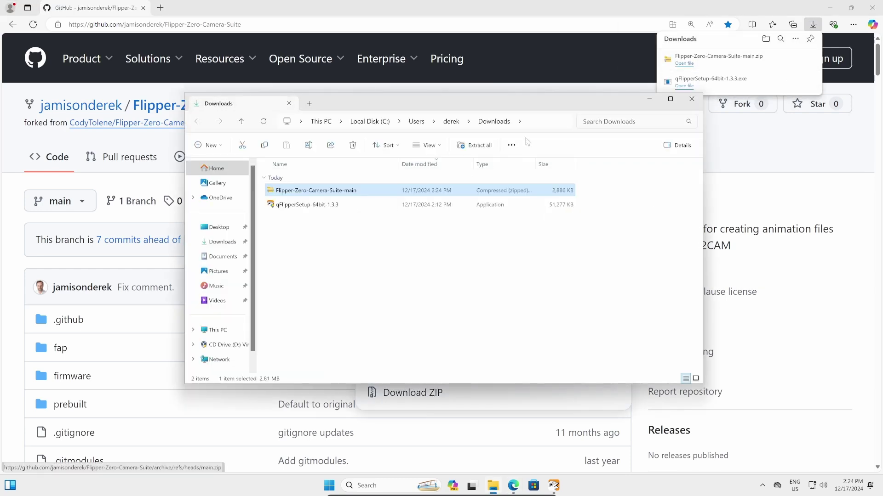
right_click(316, 192)
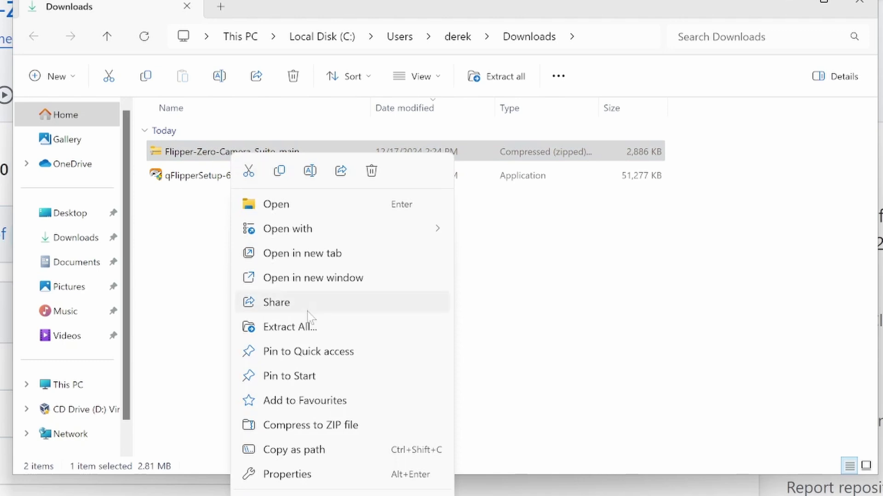
left_click(356, 298)
left_click(587, 385)
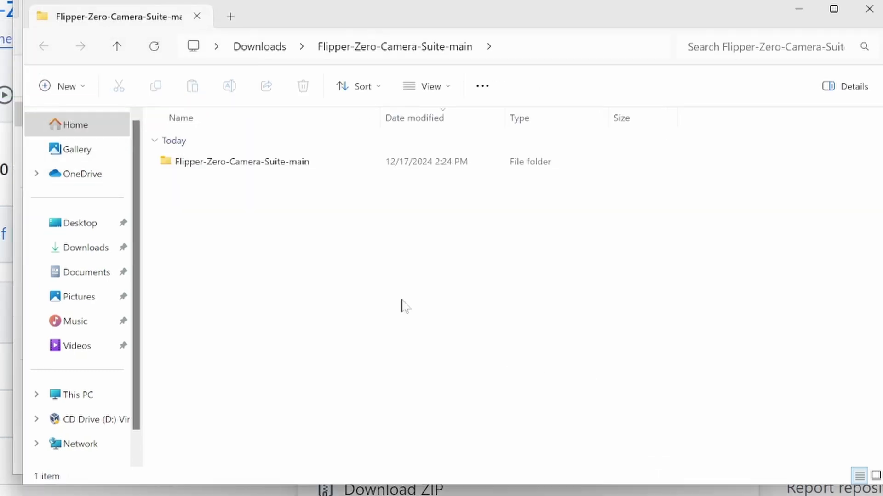
double_click(296, 168)
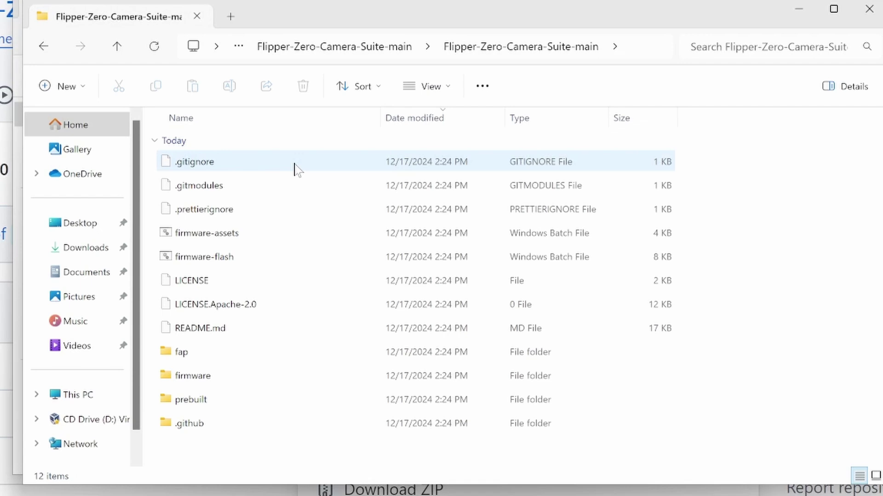
double_click(212, 399)
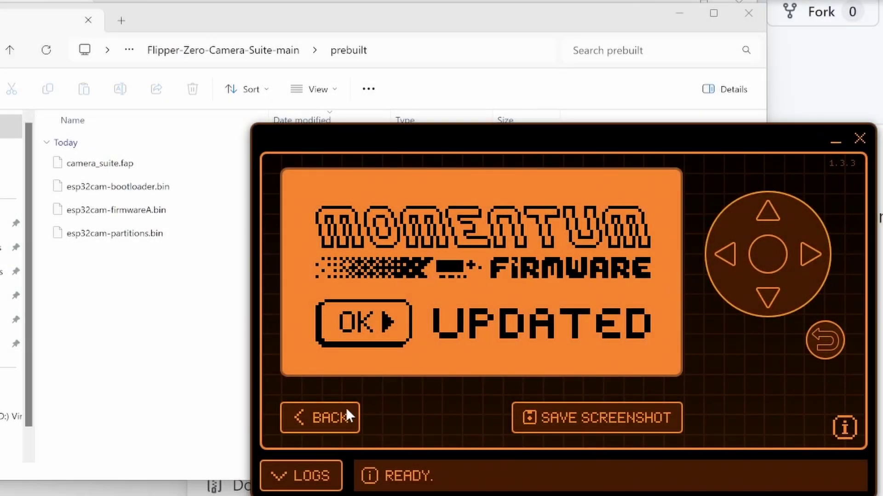
Browse the Flipper's file manager to SD Card/apps/GPIO/ESP.
left_click(347, 414)
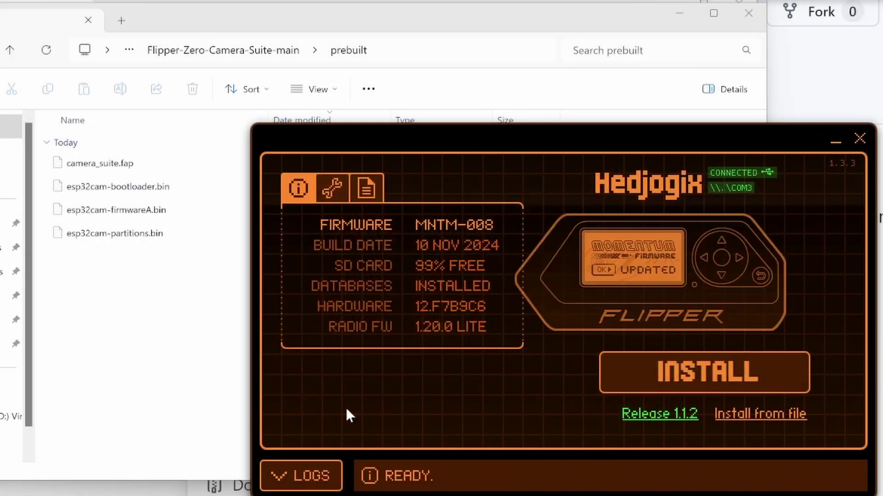
left_click(366, 188)
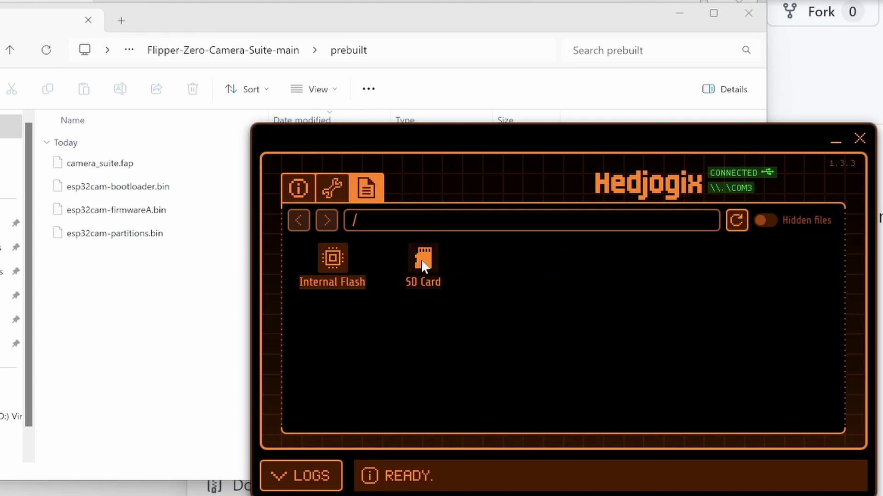
double_click(423, 262)
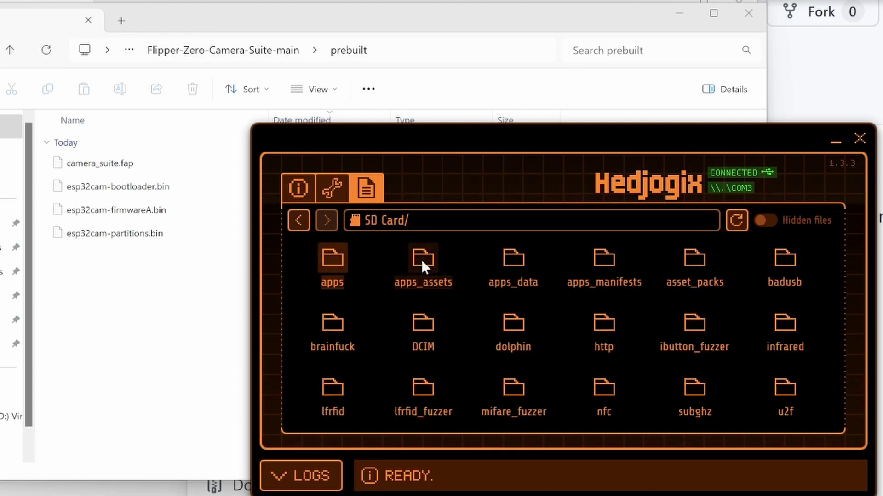
double_click(335, 261)
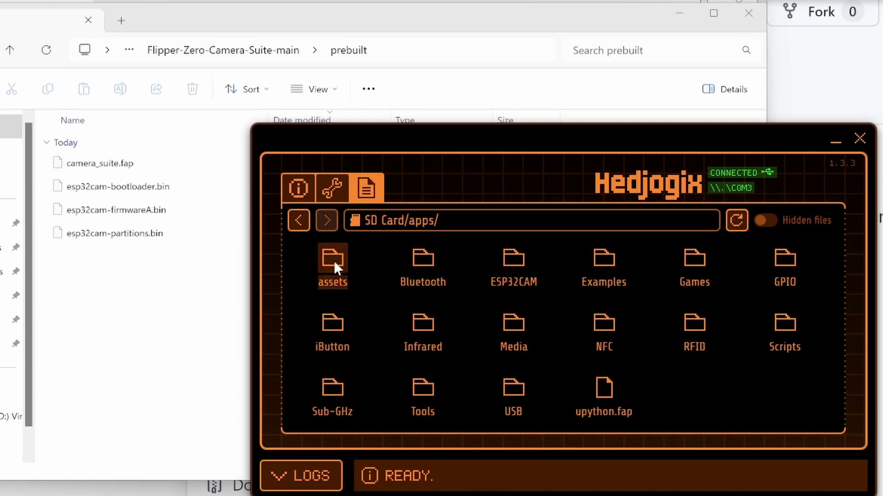
double_click(784, 256)
double_click(429, 262)
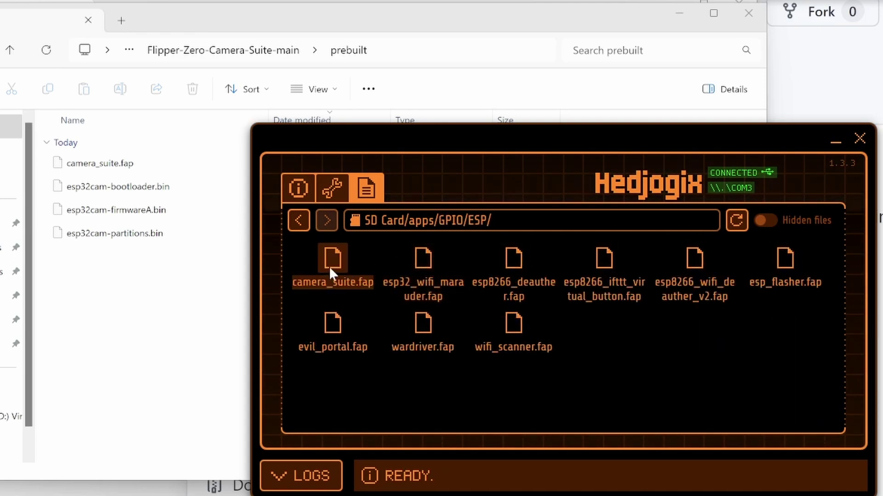
Delete the old camera_suite.fap and upload the new prebuilt copy.
right_click(330, 266)
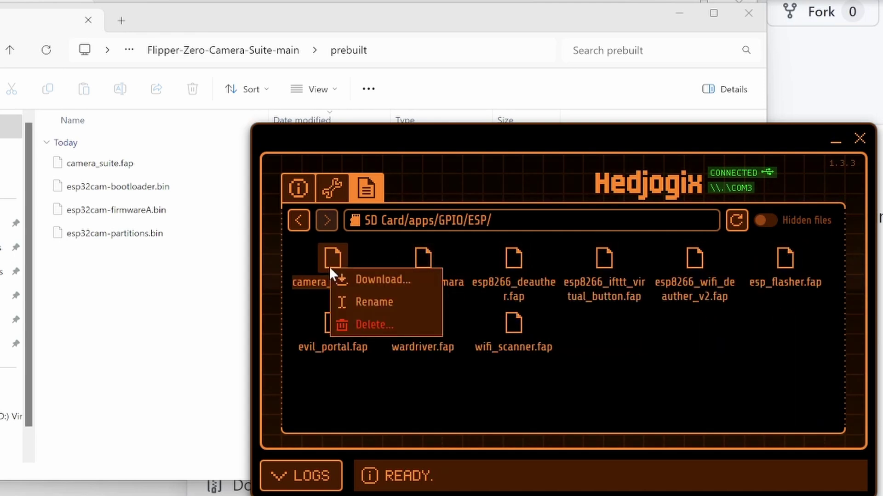
left_click(364, 323)
left_click(468, 348)
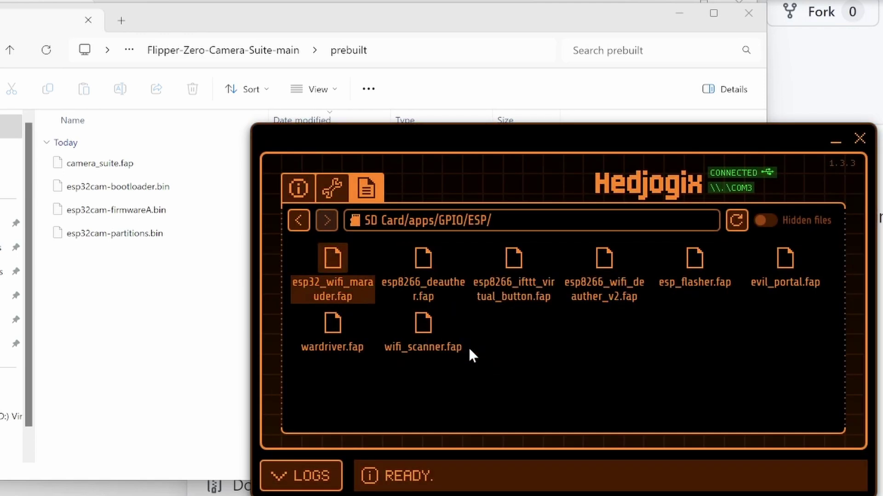
left_click(114, 167)
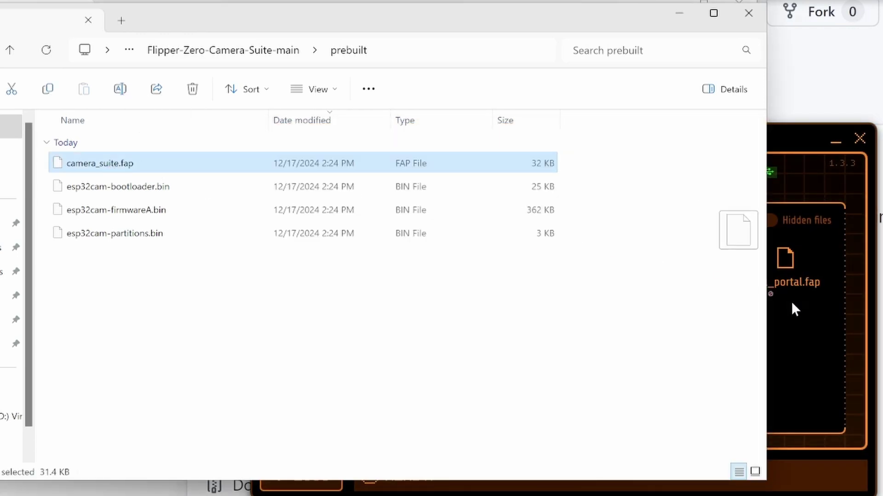
left_click_drag(139, 168, 805, 342)
left_click(804, 340)
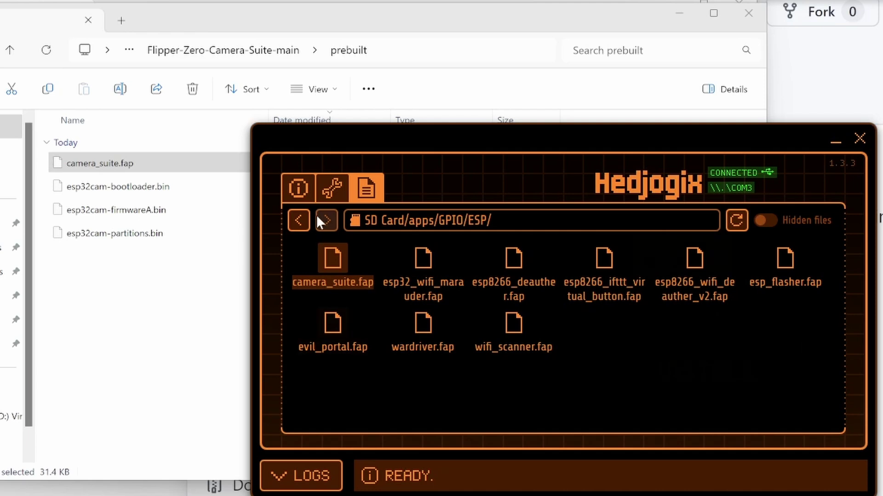
Go to SD Card/apps_data/esp_flasher and upload the three esp32cam bin files.
left_click(299, 220)
left_click(300, 220)
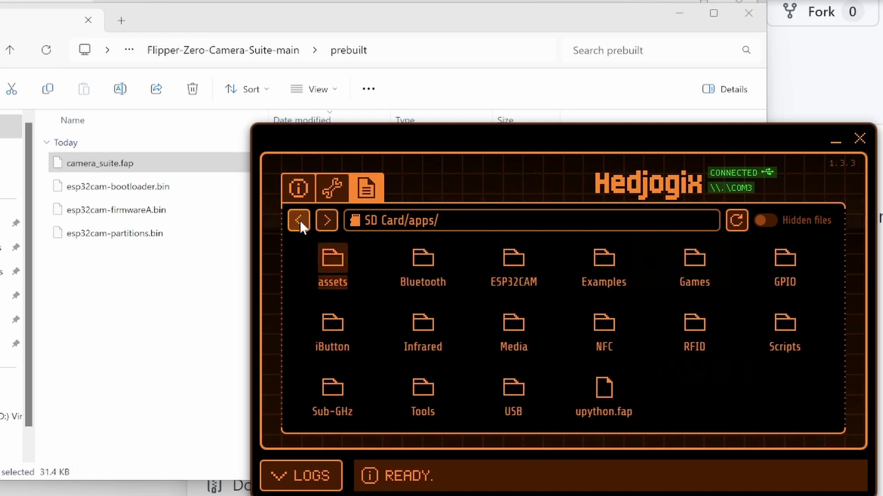
left_click(299, 220)
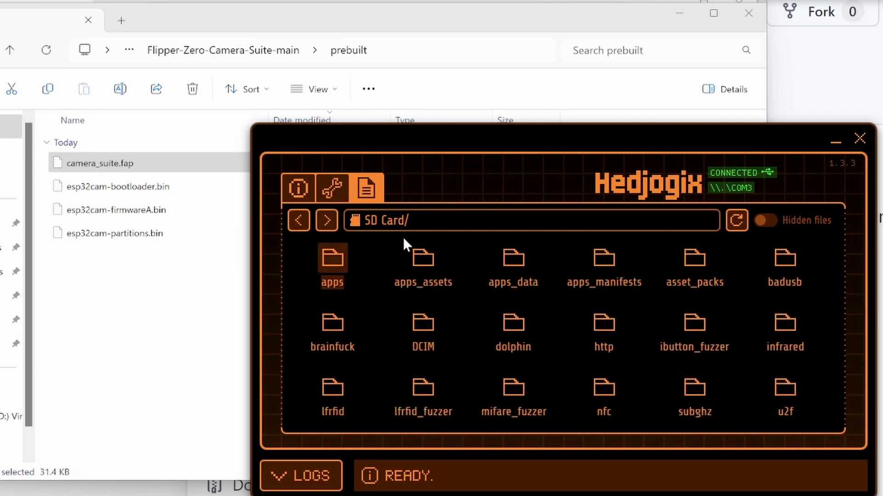
double_click(513, 258)
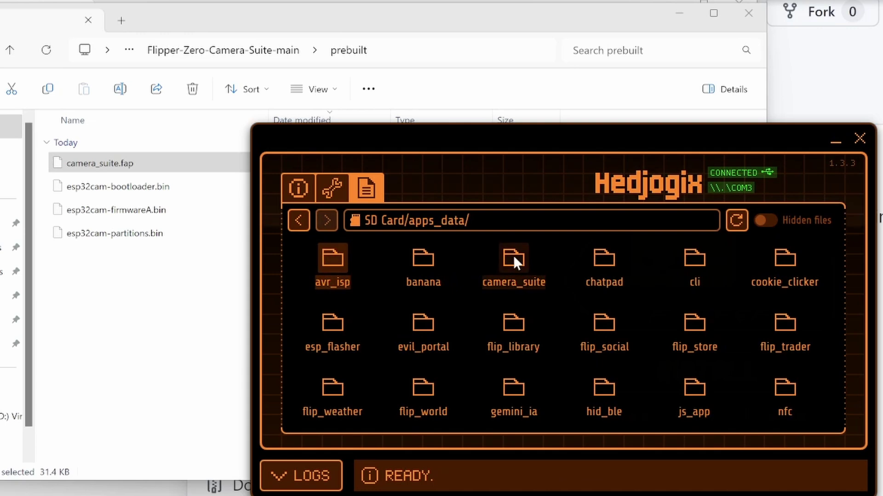
double_click(327, 336)
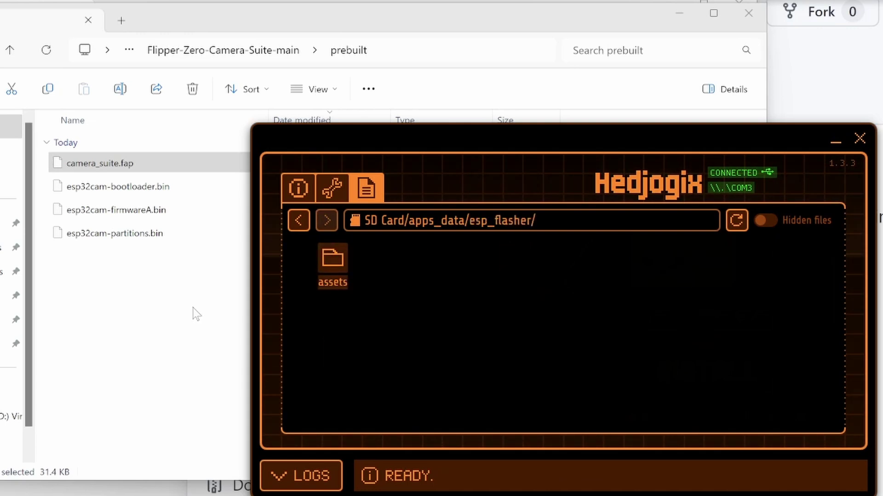
mouse_move(177, 281)
left_mouse_down()
mouse_move(126, 218)
mouse_move(118, 185)
mouse_move(803, 362)
left_mouse_up()
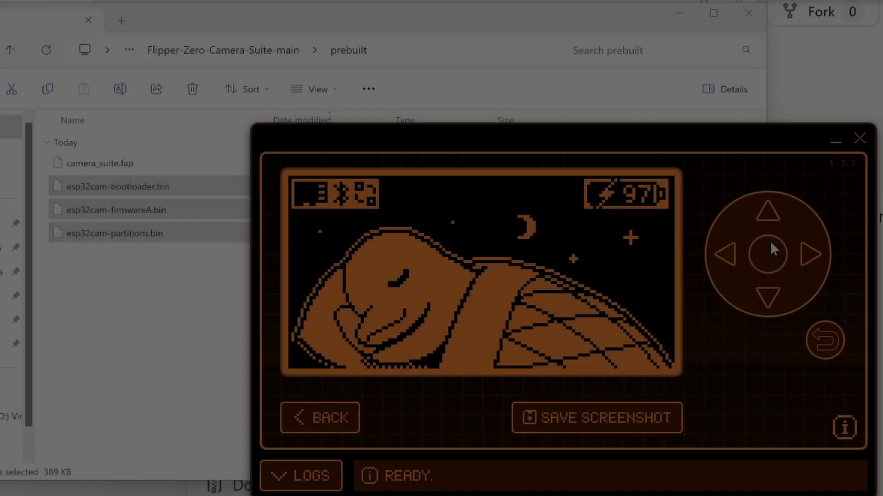
Launch [ESP] ESP Flasher from Apps > GPIO > ESP on the Flipper.
left_click(770, 256)
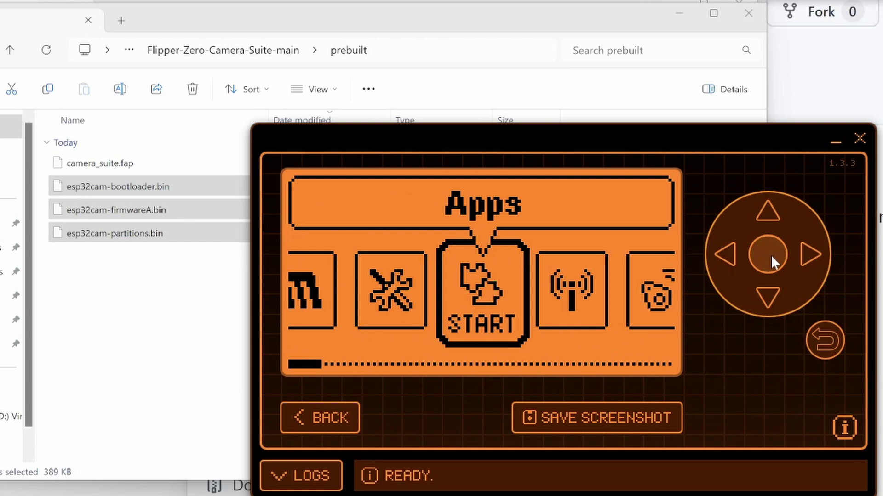
left_click(770, 255)
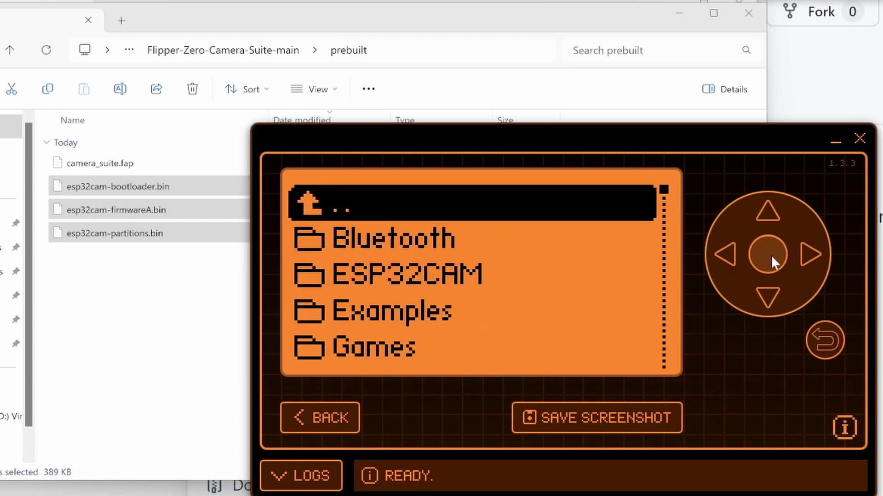
left_click(767, 295)
left_click(767, 294)
left_click(767, 295)
left_click(767, 294)
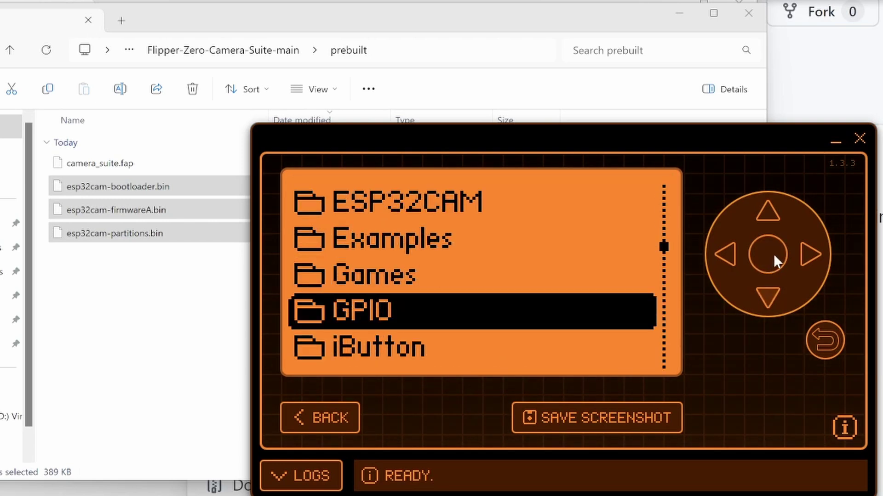
left_click(774, 254)
left_click(769, 299)
left_click(770, 264)
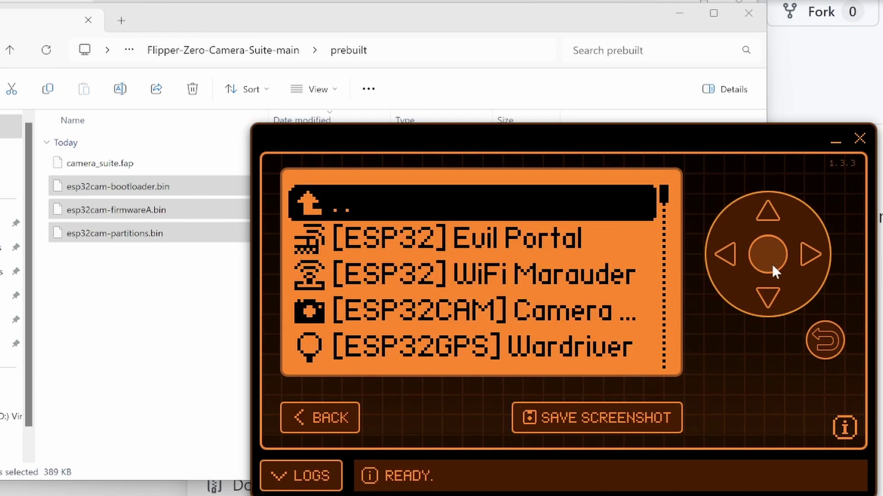
left_click(768, 302)
left_click(768, 301)
left_click(769, 301)
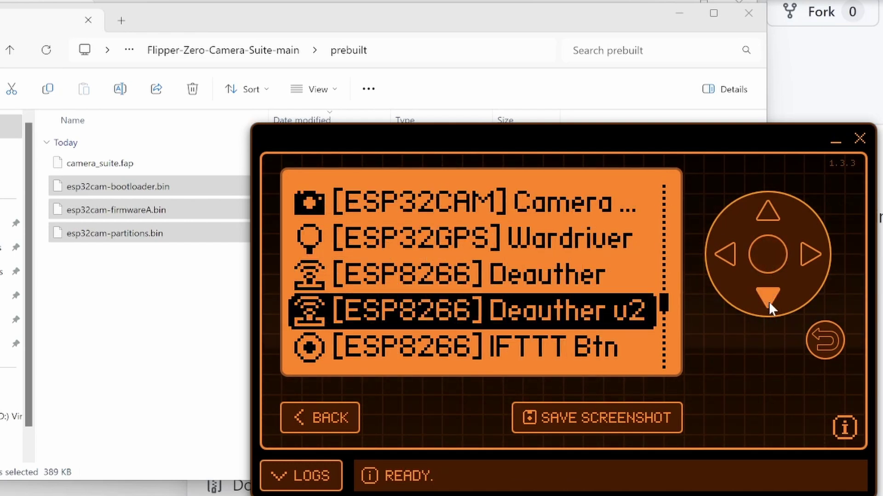
left_click(768, 301)
left_click(765, 252)
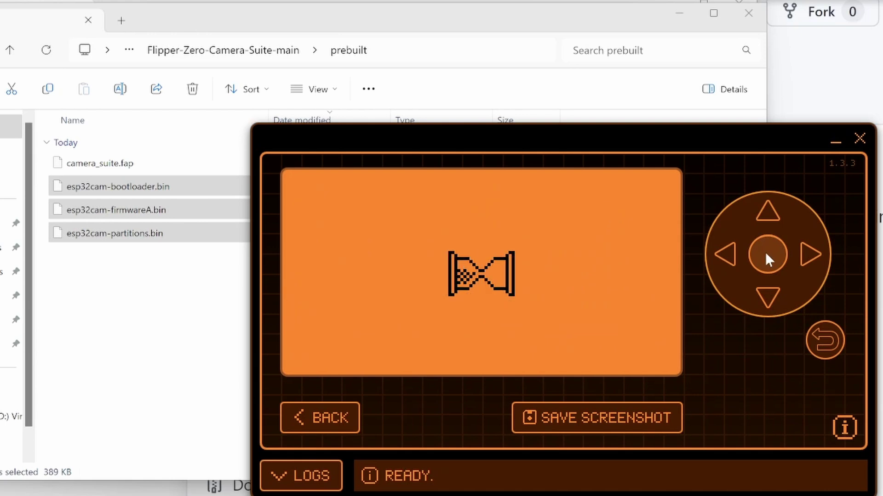
Put the ESP32-CAM into bootloader mode and return to the flasher menu.
left_click(766, 299)
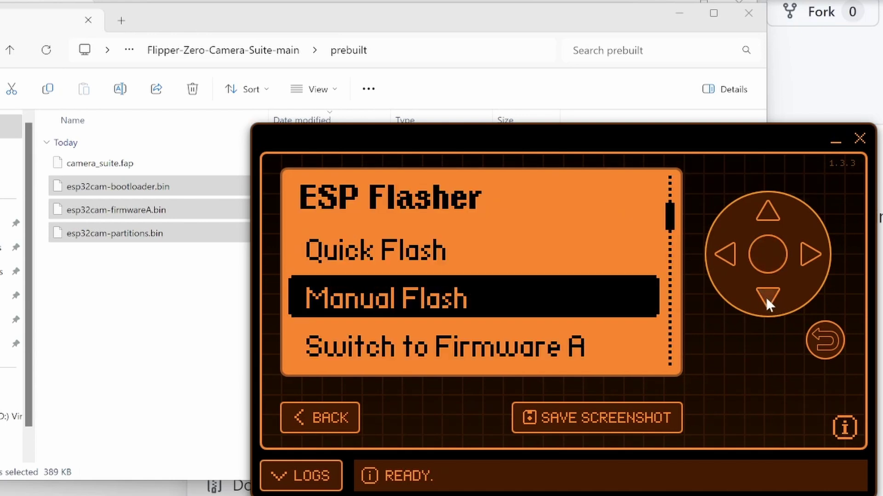
left_click(765, 297)
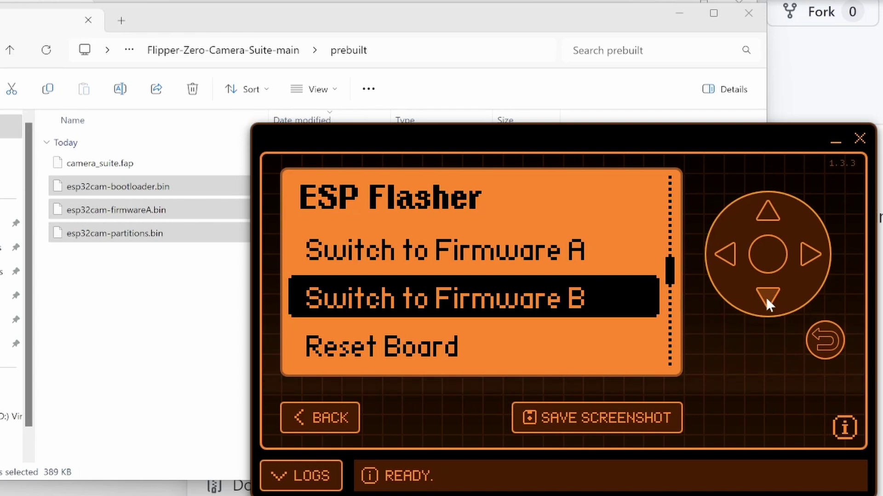
left_click(766, 297)
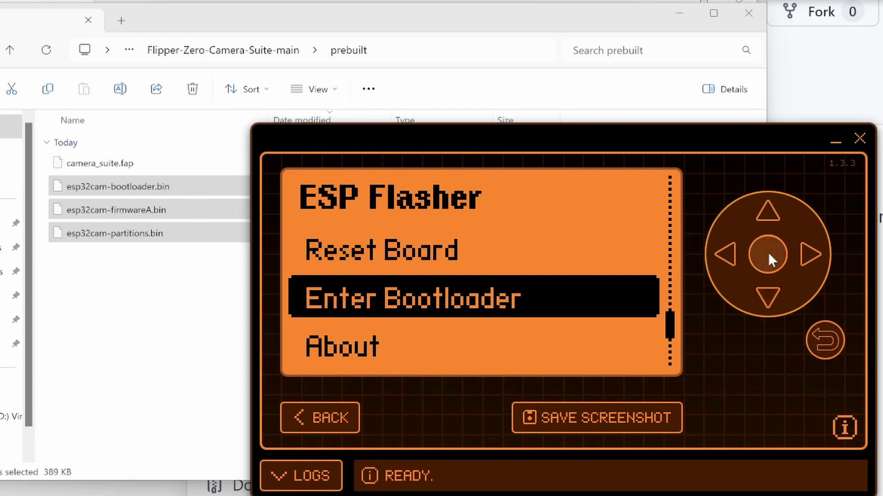
left_click(769, 255)
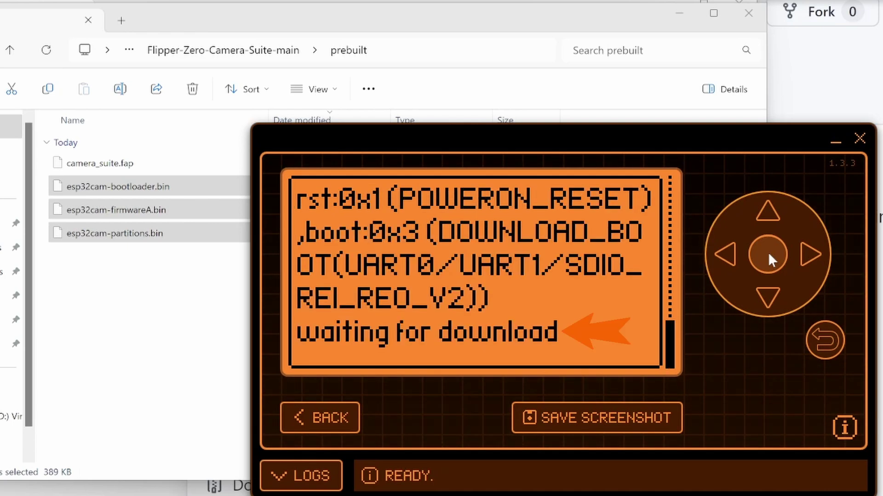
left_click(821, 344)
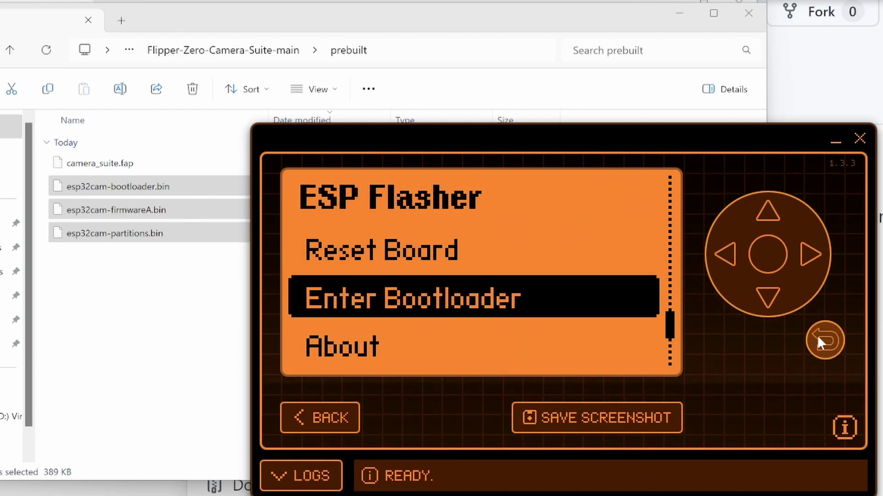
left_click(767, 214)
In Manual Flash, assign esp32cam-bootloader to the Bootloader slot.
left_click(768, 215)
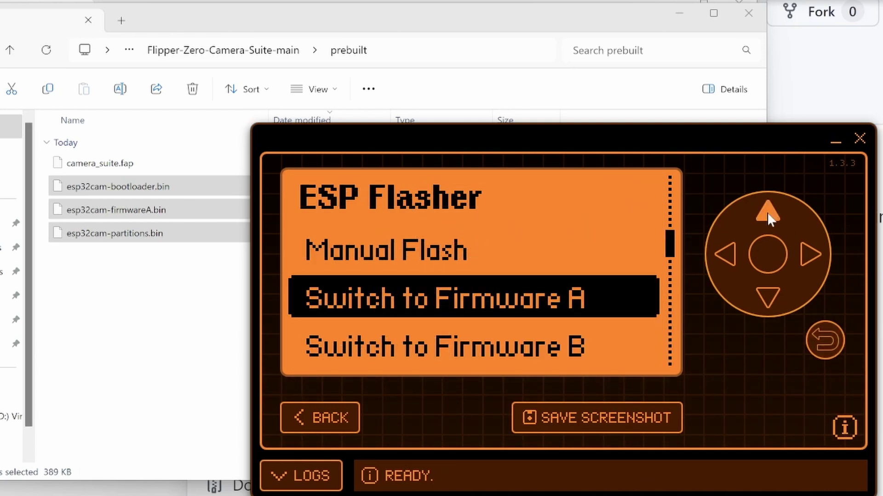
left_click(768, 254)
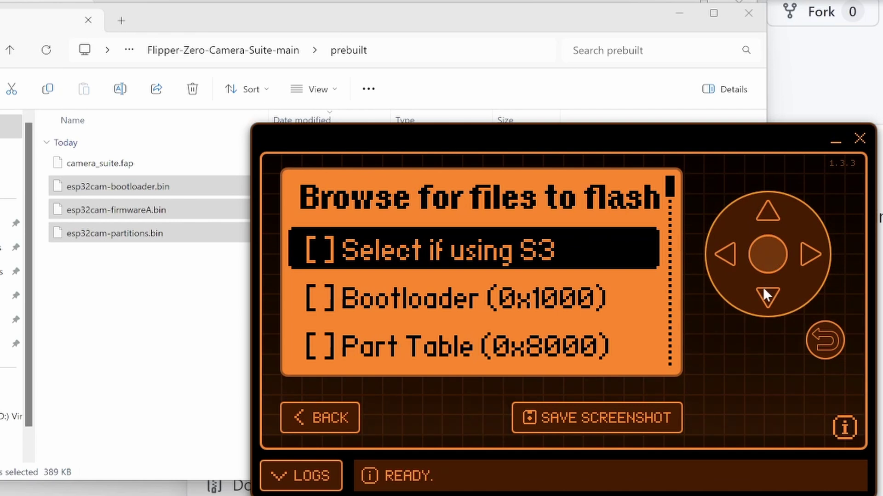
left_click(771, 298)
left_click(767, 253)
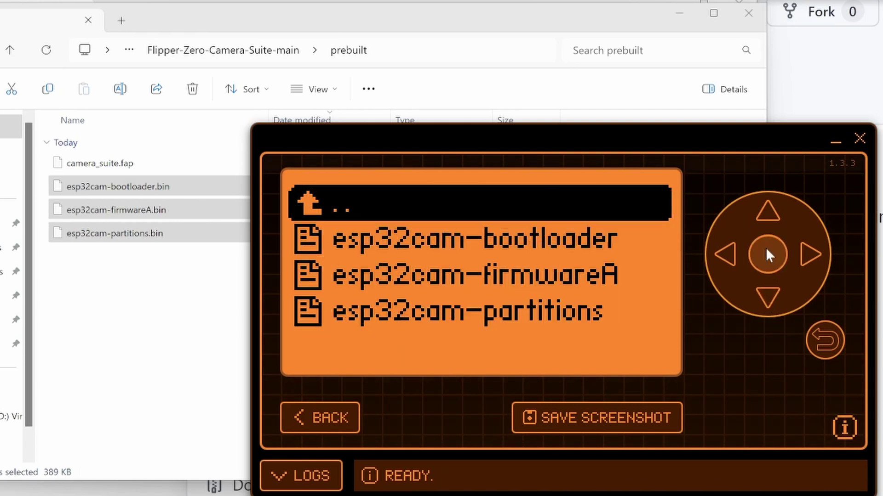
left_click(767, 299)
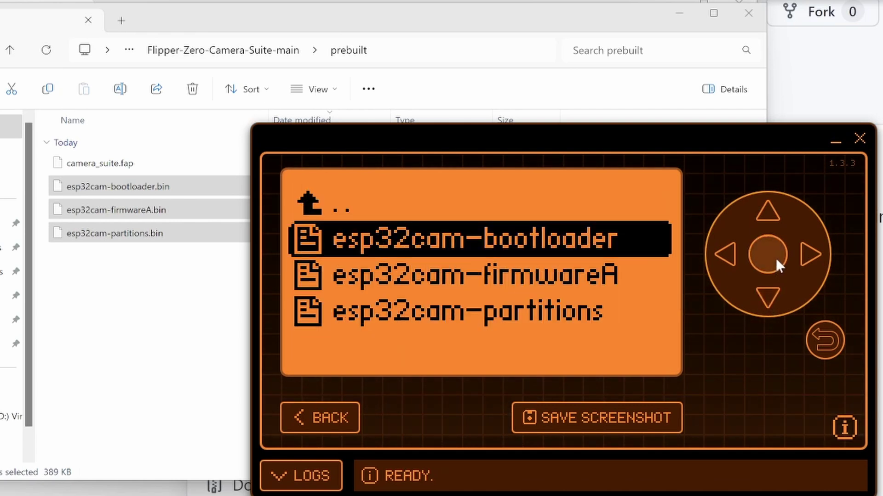
left_click(776, 263)
Assign esp32cam-partitions to Part Table and esp32cam-firmwareA to FirmwareA.
left_click(767, 299)
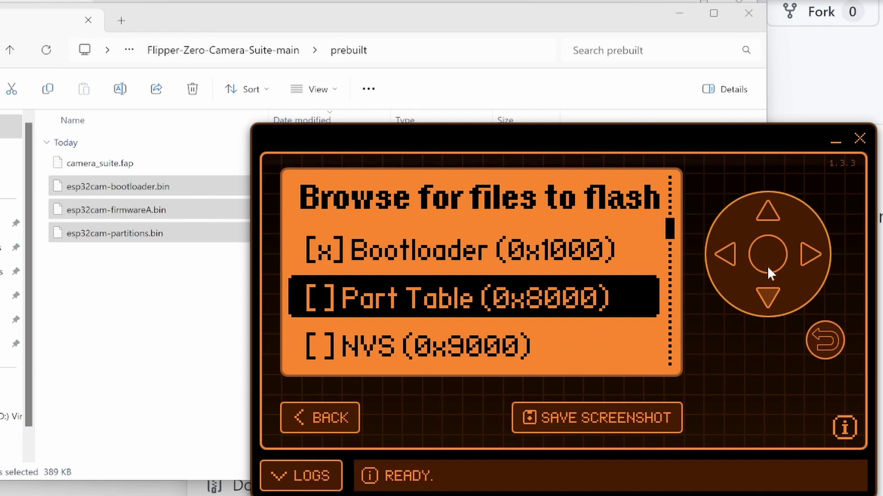
left_click(767, 260)
left_click(770, 298)
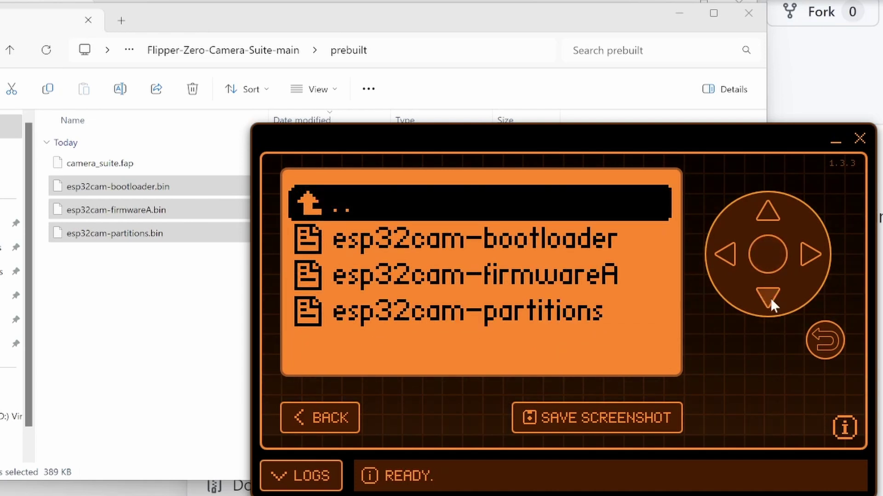
left_click(770, 297)
left_click(768, 259)
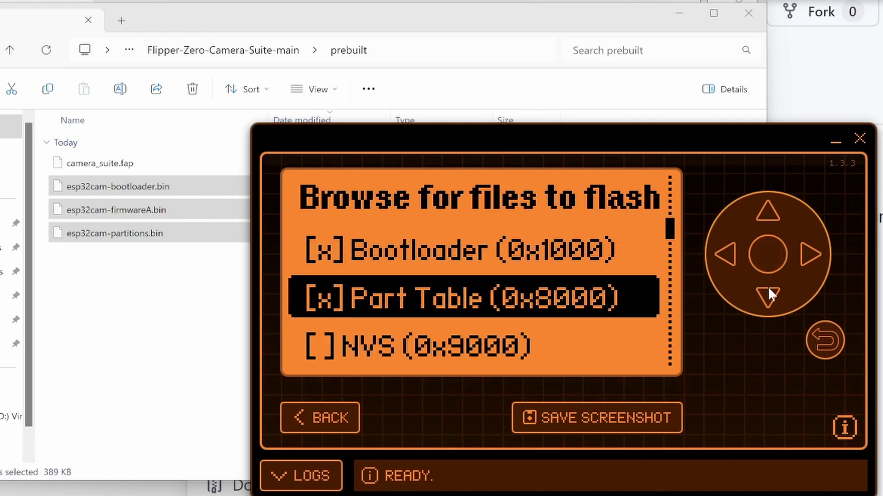
left_click(772, 295)
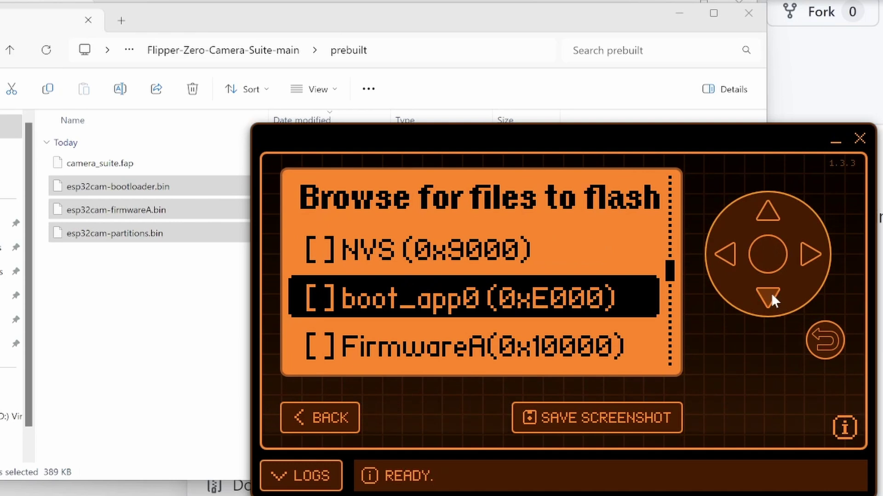
left_click(771, 295)
left_click(770, 257)
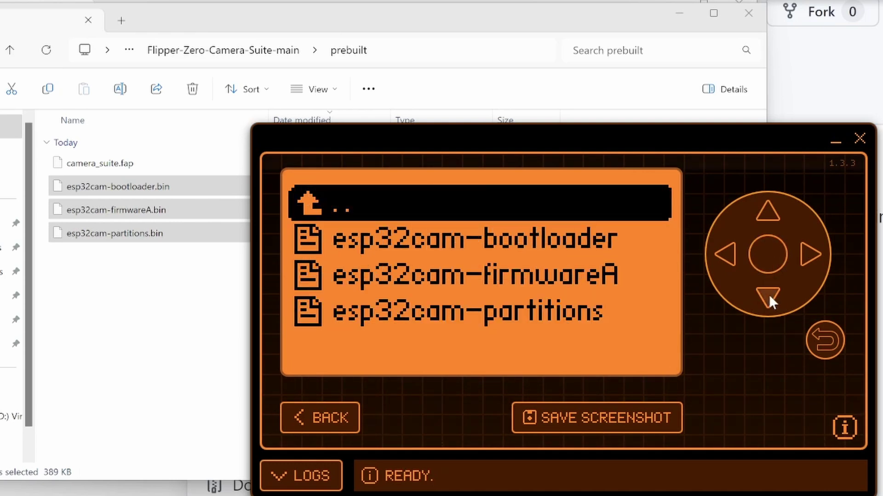
left_click(771, 298)
left_click(771, 259)
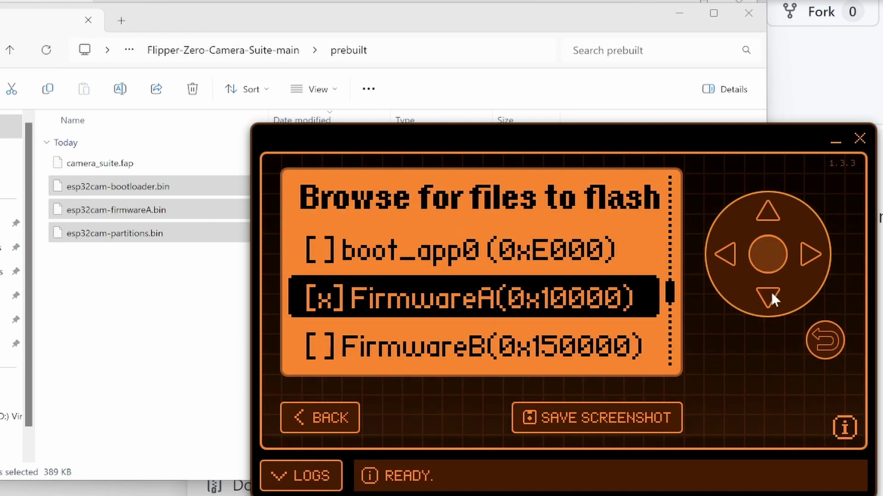
Flash the selected files at fast speed and dismiss the result screen.
left_click(770, 301)
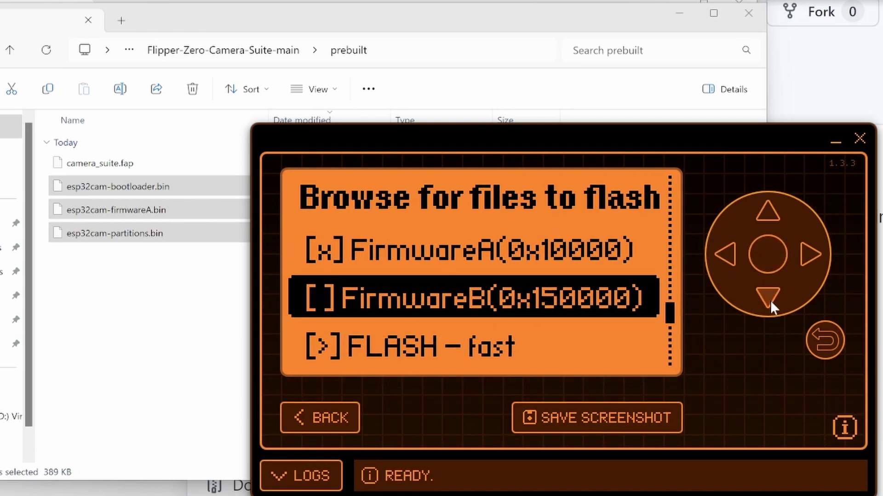
left_click(766, 256)
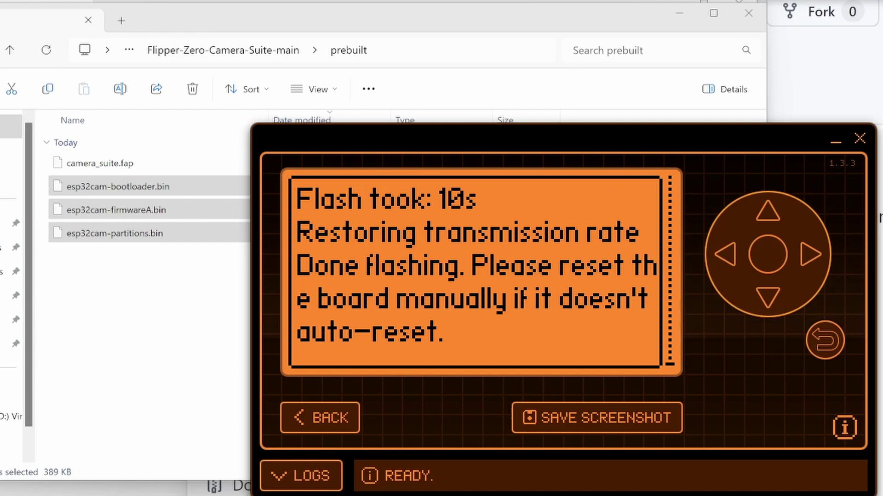
left_click(829, 343)
Exit ESP Flasher, launch [ESP32CAM] Camera Suite and stream the camera to screen.
left_click(830, 343)
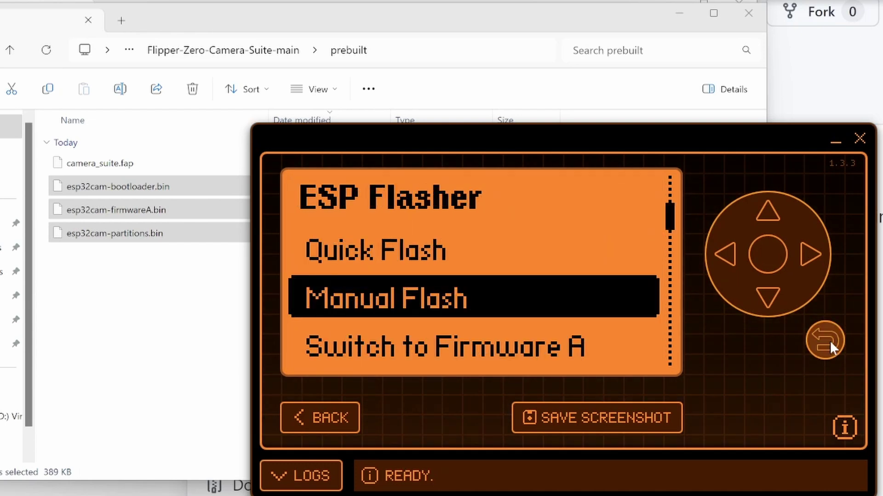
left_click(830, 341)
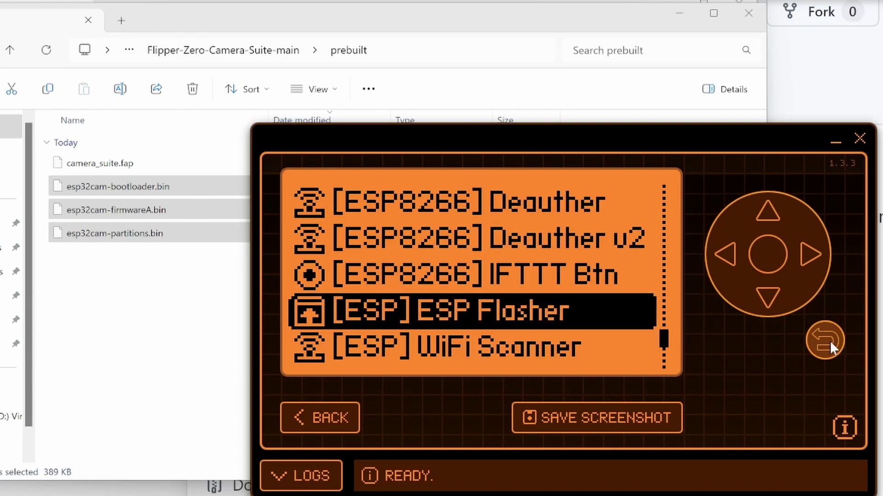
left_click(830, 340)
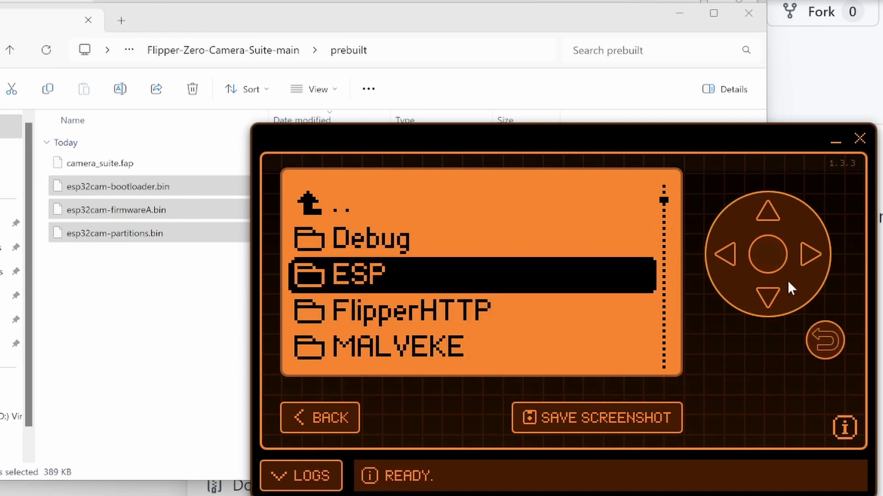
left_click(769, 260)
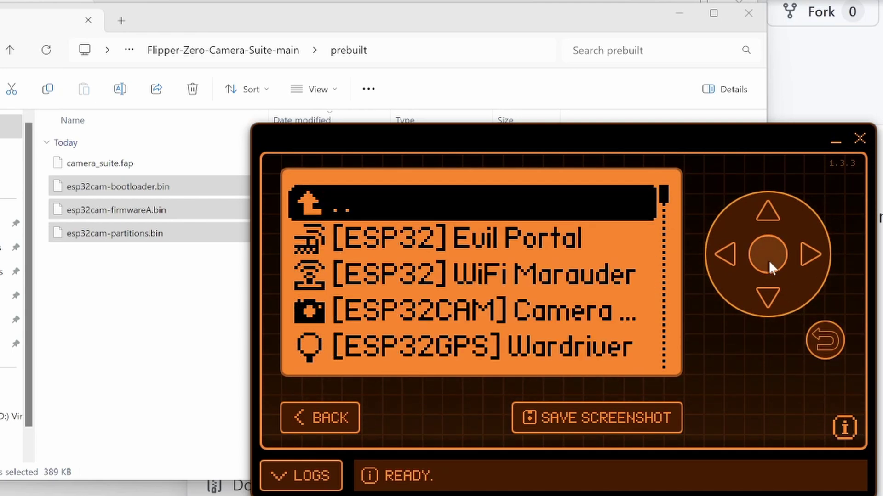
left_click(769, 300)
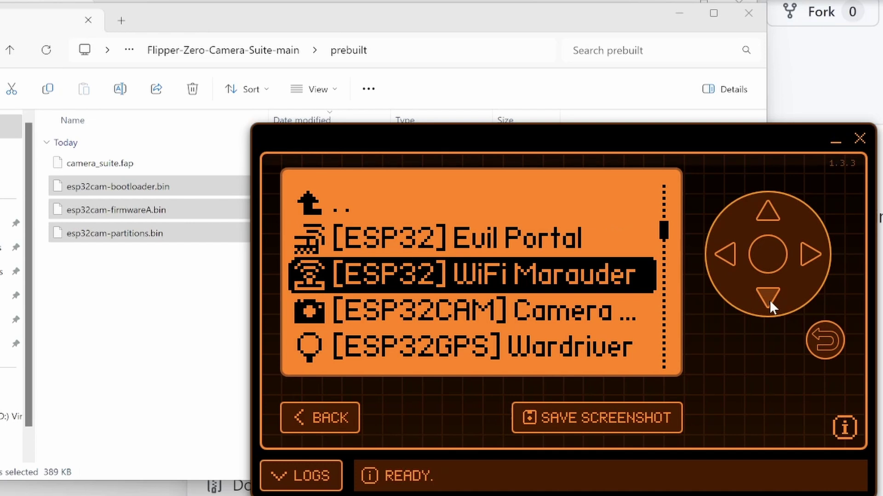
left_click(769, 300)
left_click(766, 259)
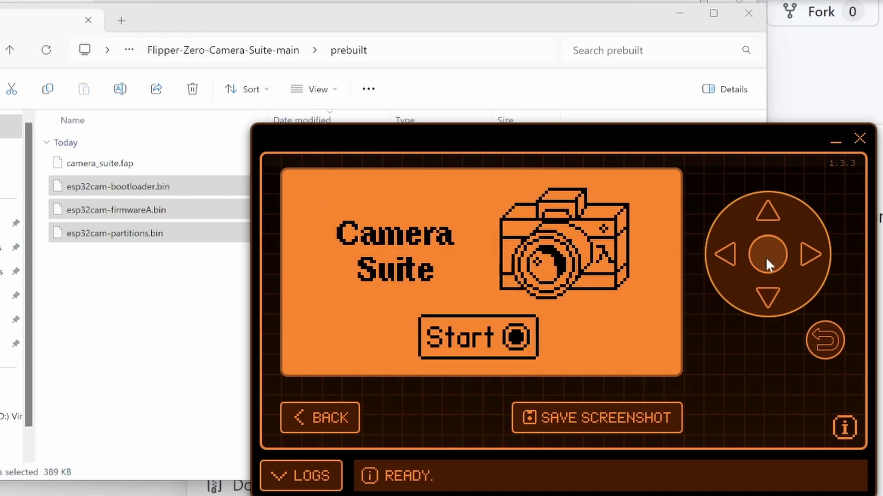
left_click(766, 259)
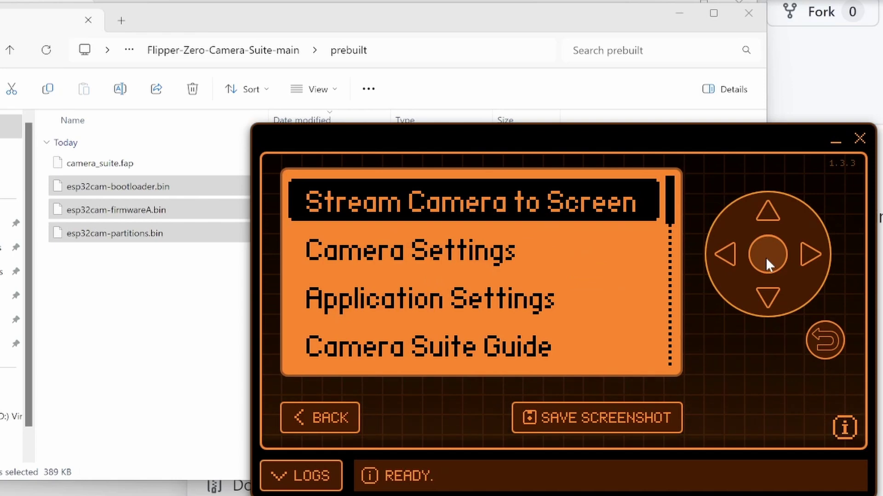
left_click(768, 261)
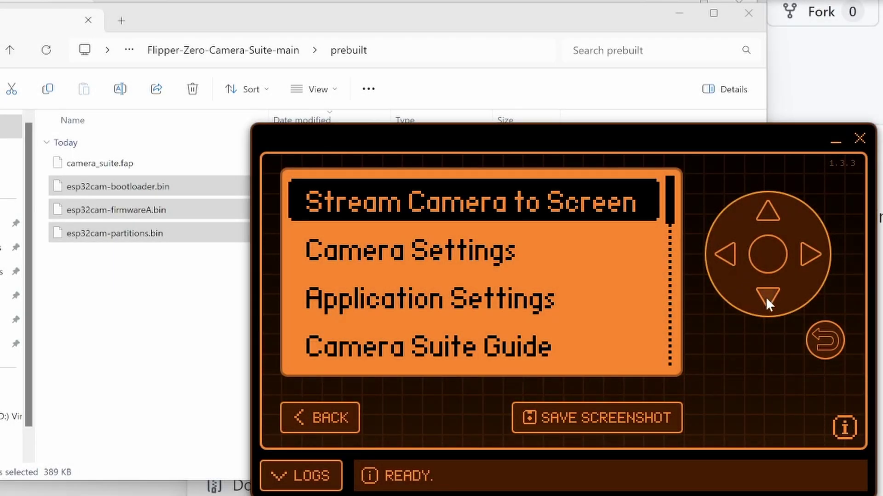
Set Camera Suite's Frames setting to capture 4 frames.
left_click(765, 296)
left_click(768, 257)
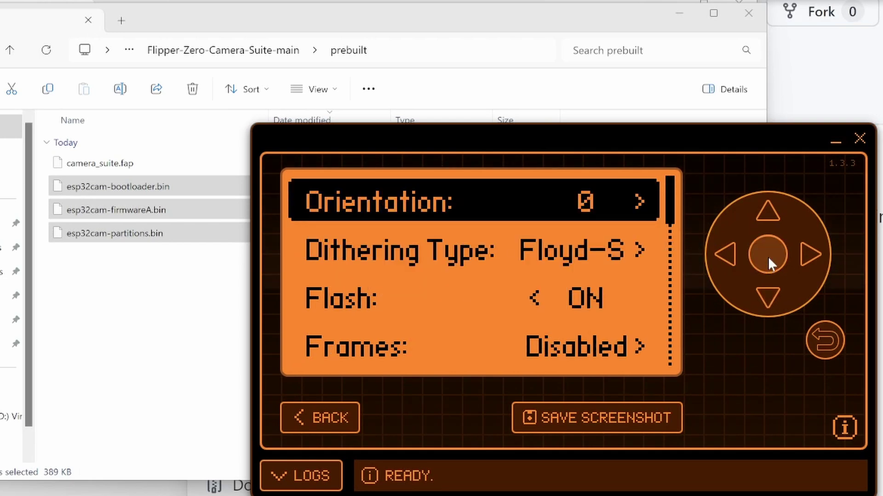
left_click(766, 295)
left_click(765, 296)
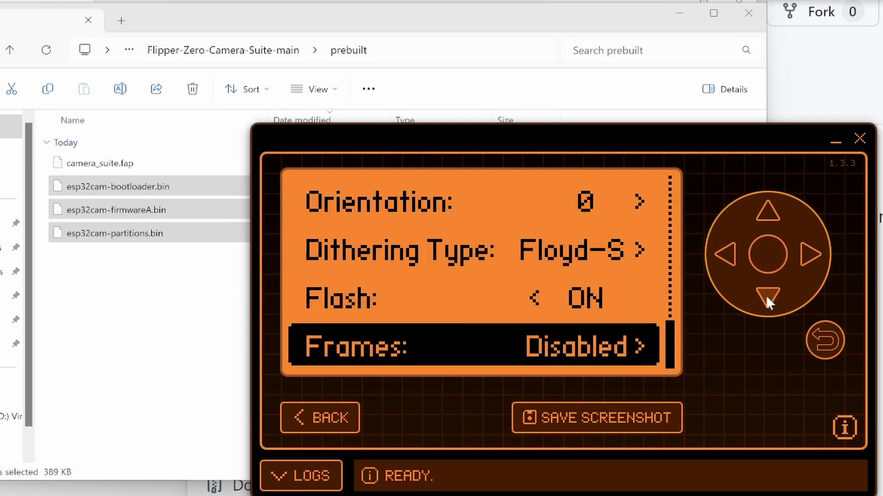
left_click(811, 253)
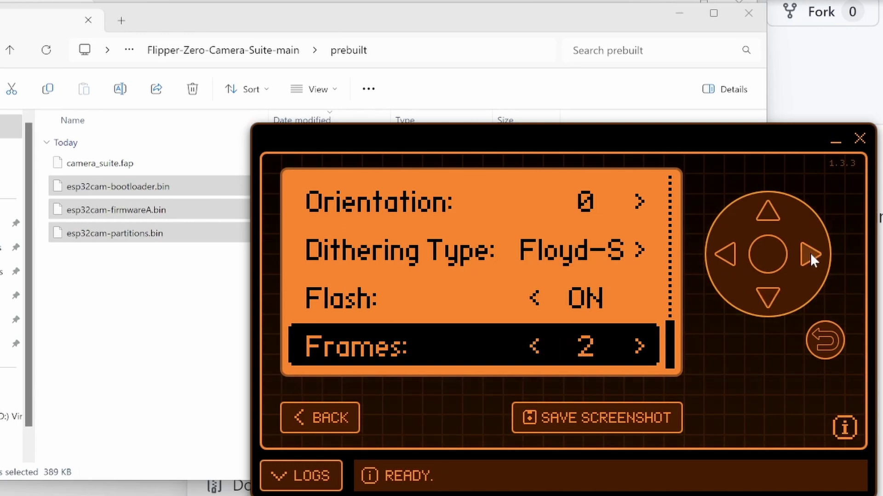
left_click(810, 253)
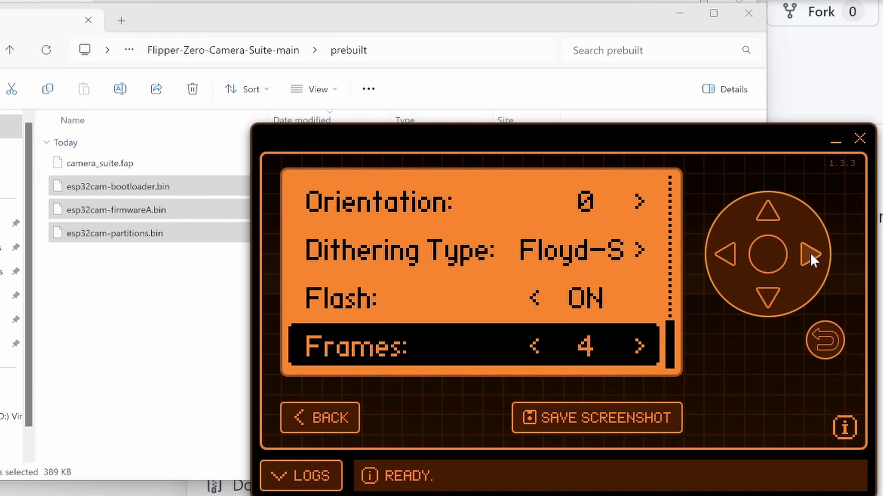
left_click(825, 341)
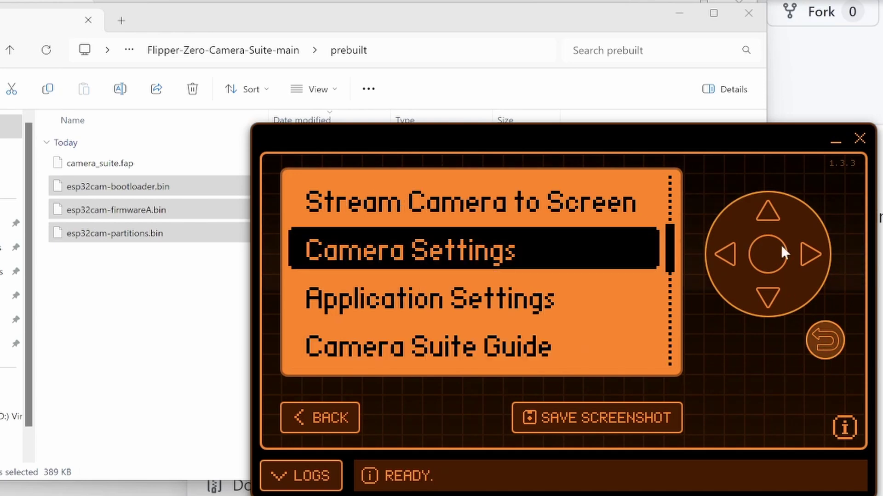
Restart the camera stream and capture three frames of the scene.
left_click(767, 214)
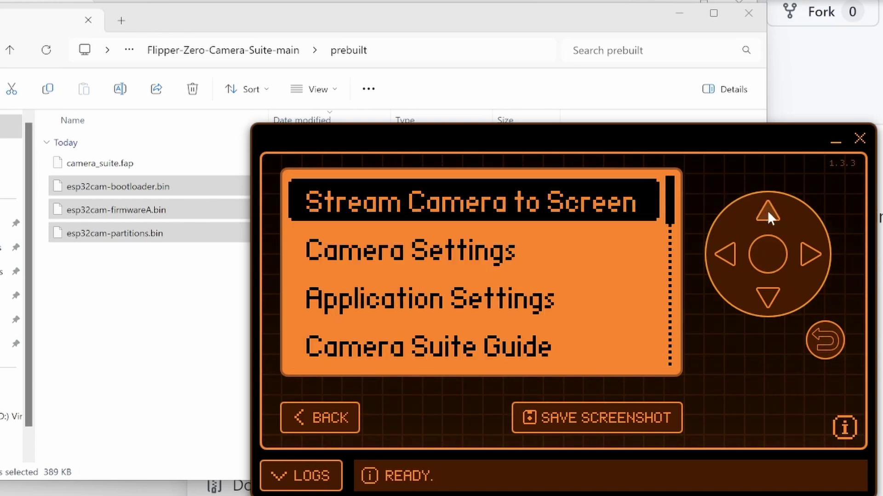
left_click(767, 261)
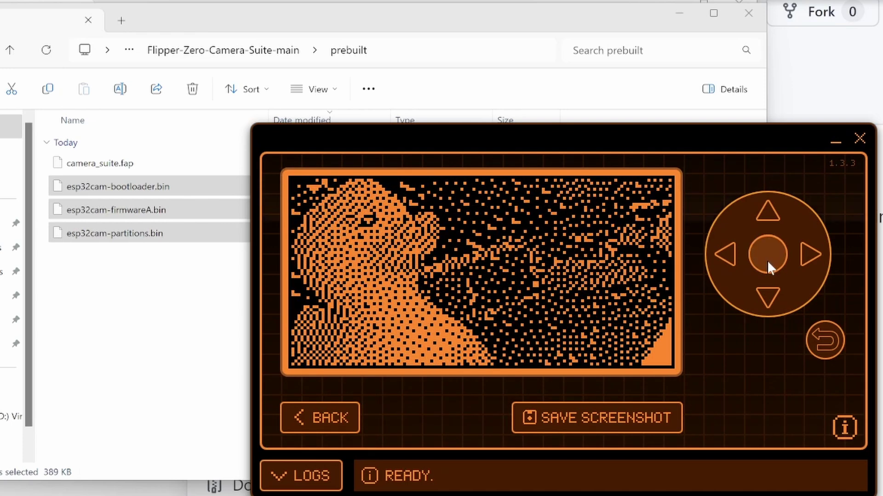
left_click(766, 261)
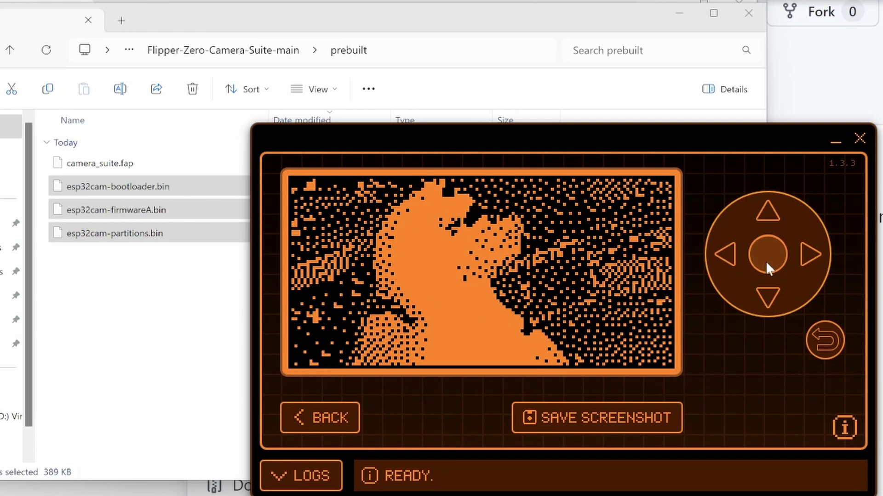
left_click(765, 262)
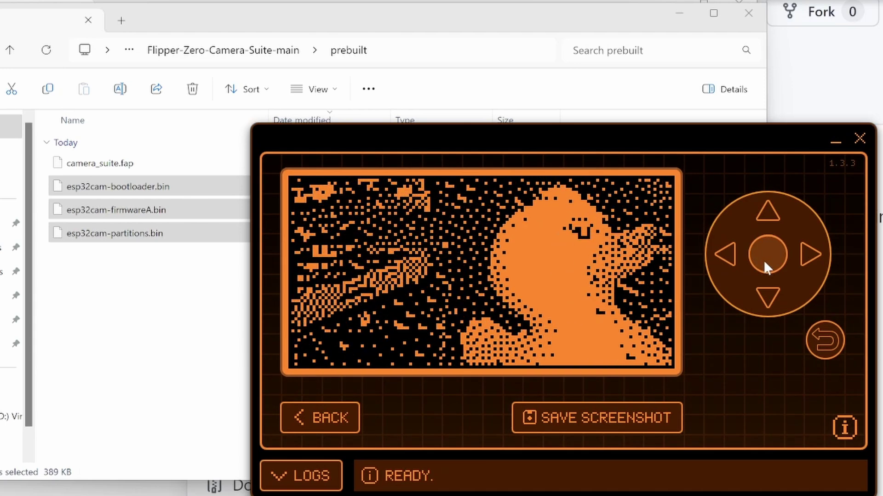
left_click(764, 262)
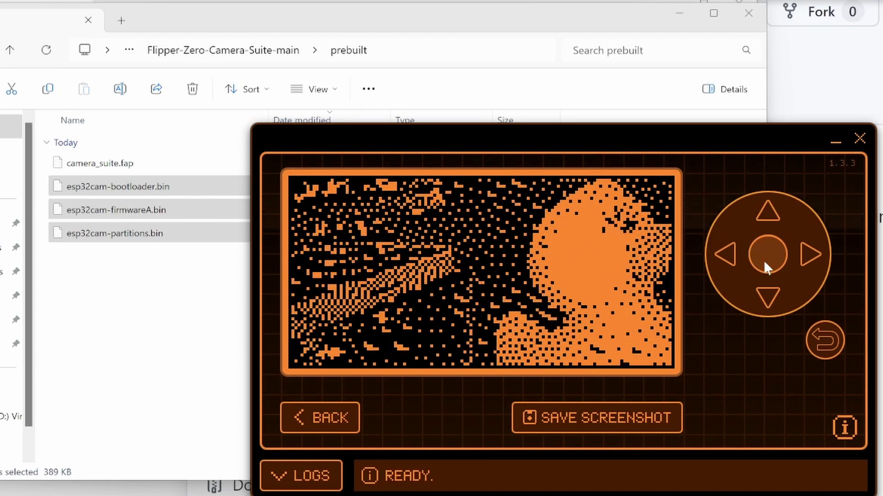
Exit the Camera Suite stream and back out to the Flipper main menu.
left_click(830, 337)
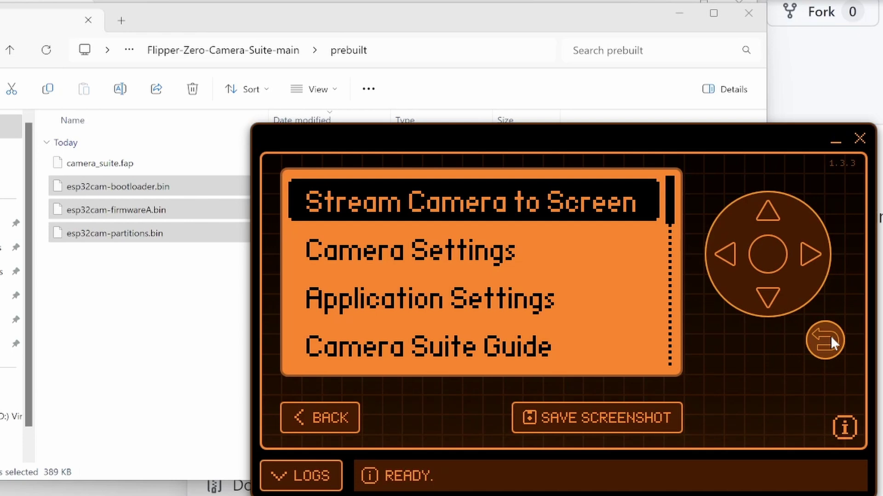
left_click(831, 335)
left_click(831, 336)
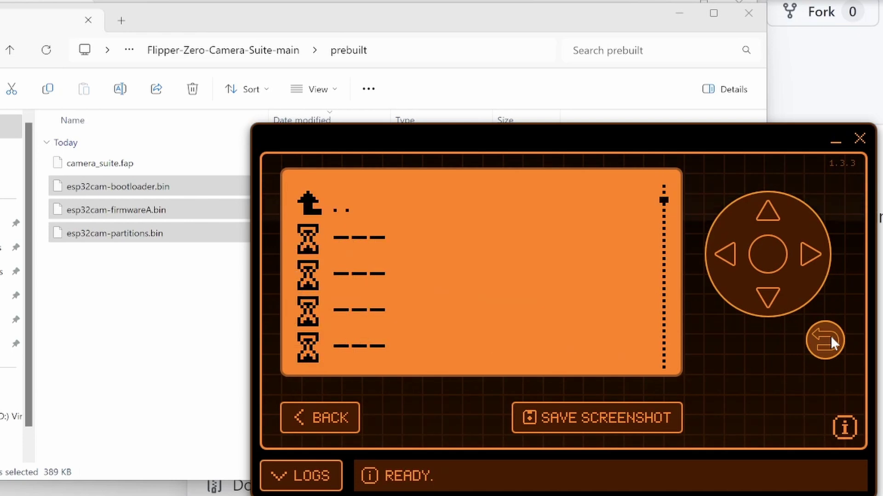
left_click(830, 336)
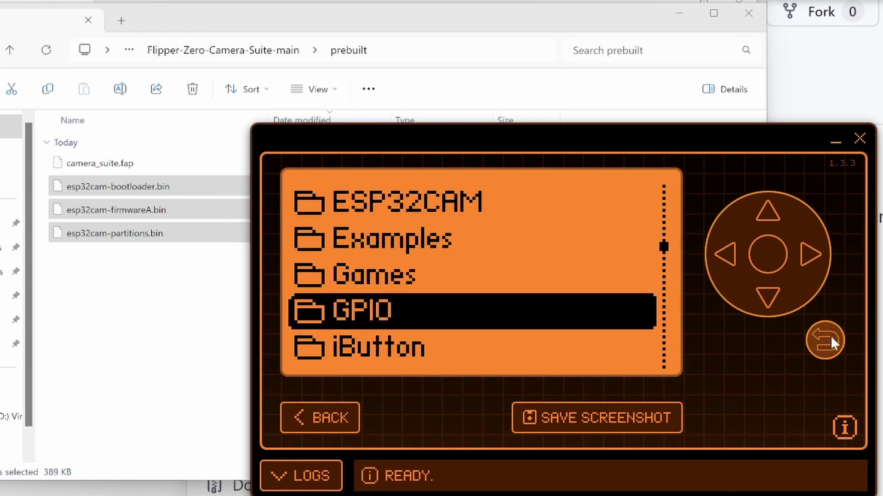
left_click(831, 336)
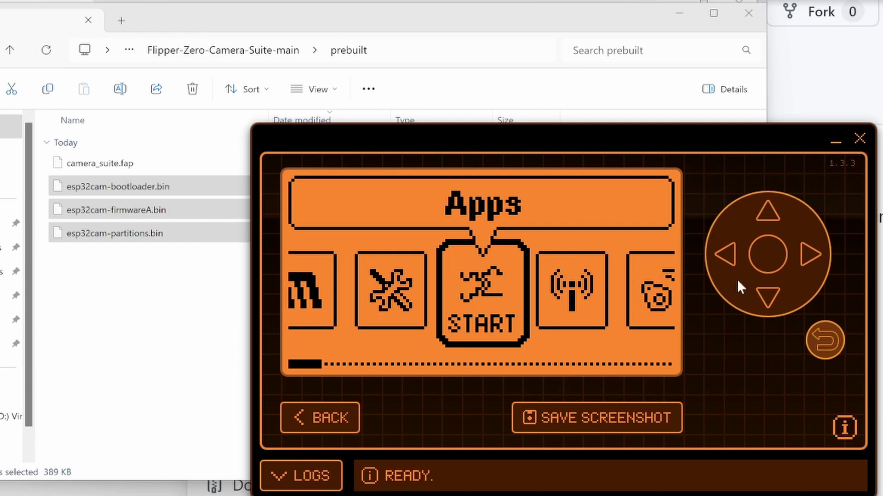
In Momentum settings under Interface > Graphics, change the Asset Pack from Default to Camera.
left_click(729, 260)
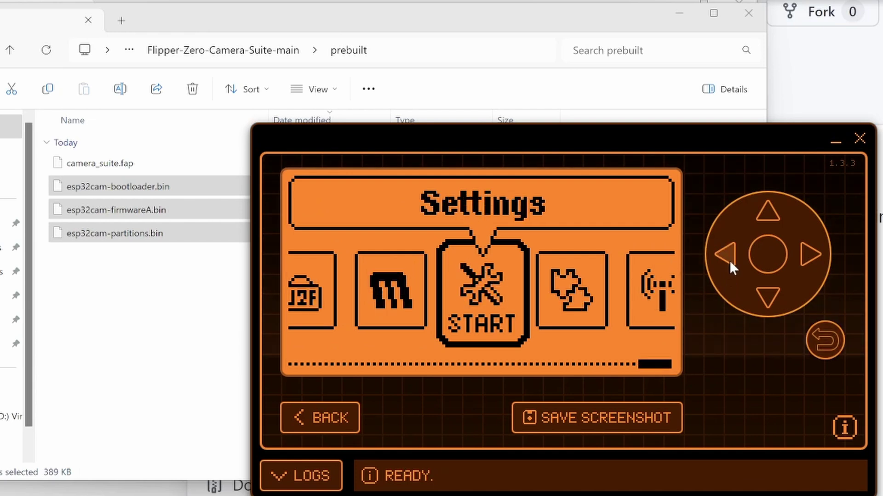
left_click(765, 253)
left_click(765, 253)
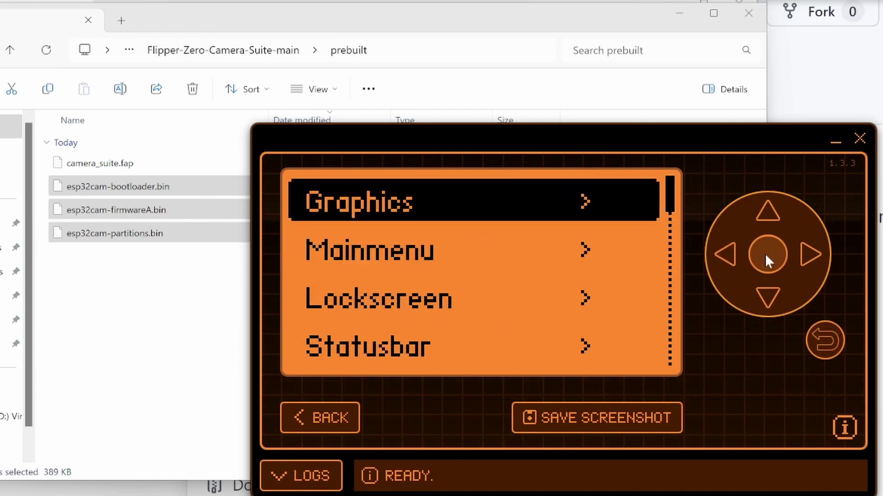
left_click(768, 261)
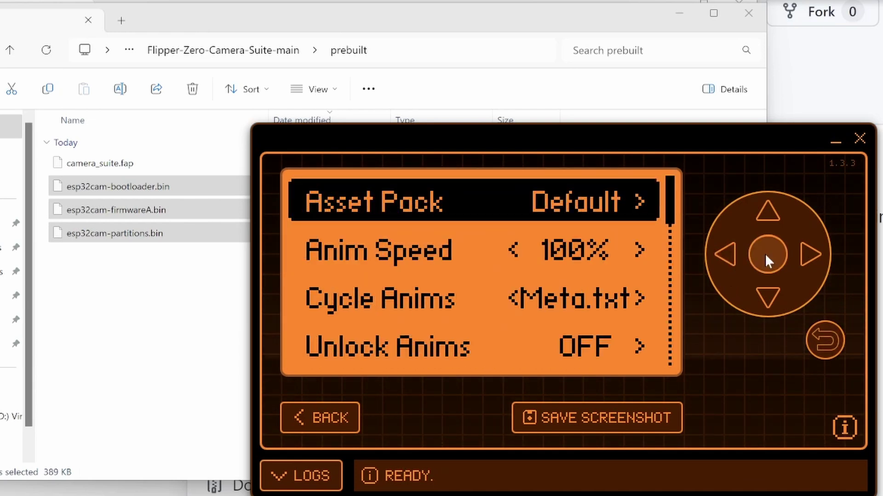
left_click(810, 255)
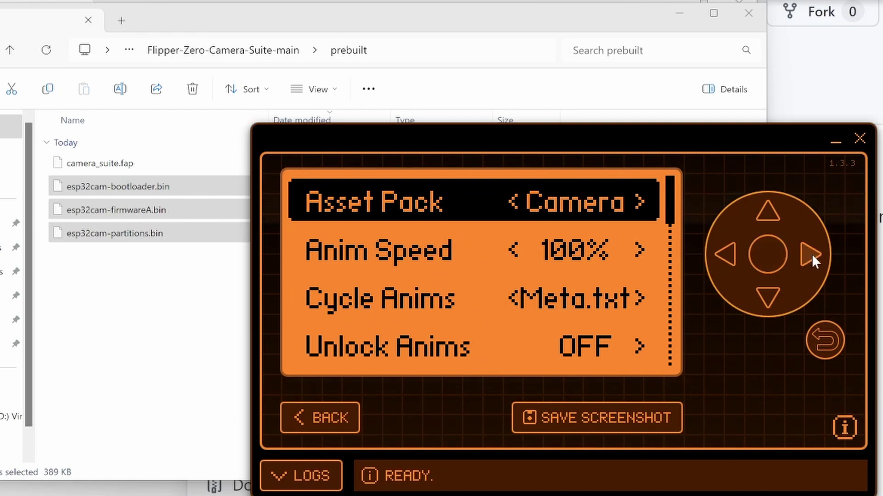
Back out of Momentum settings to the desktop animation.
left_click(825, 340)
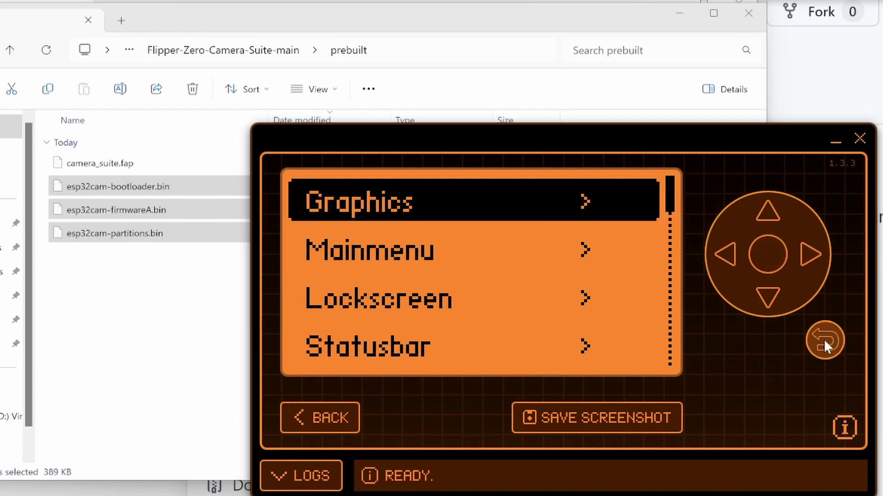
left_click(823, 338)
left_click(823, 338)
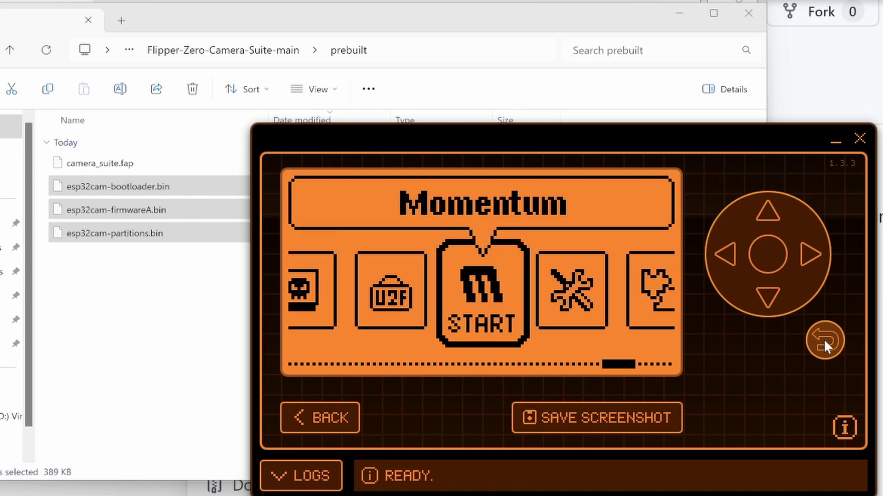
left_click(824, 338)
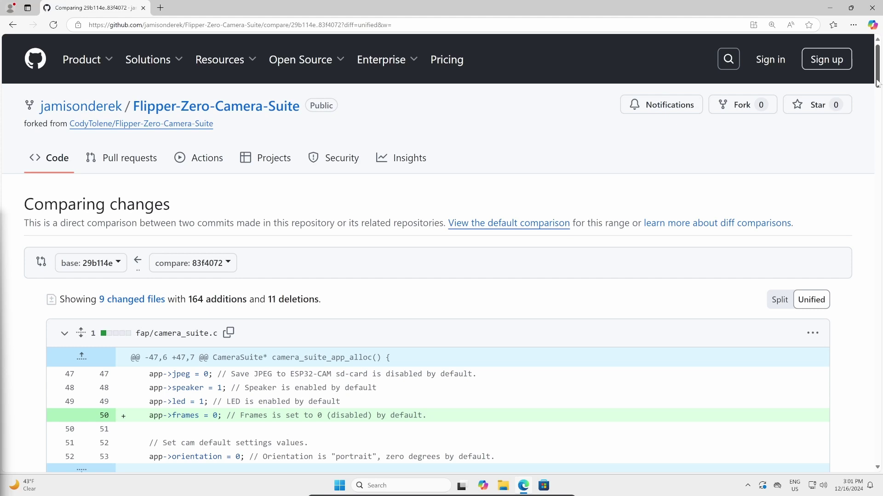
left_click_drag(877, 83, 879, 101)
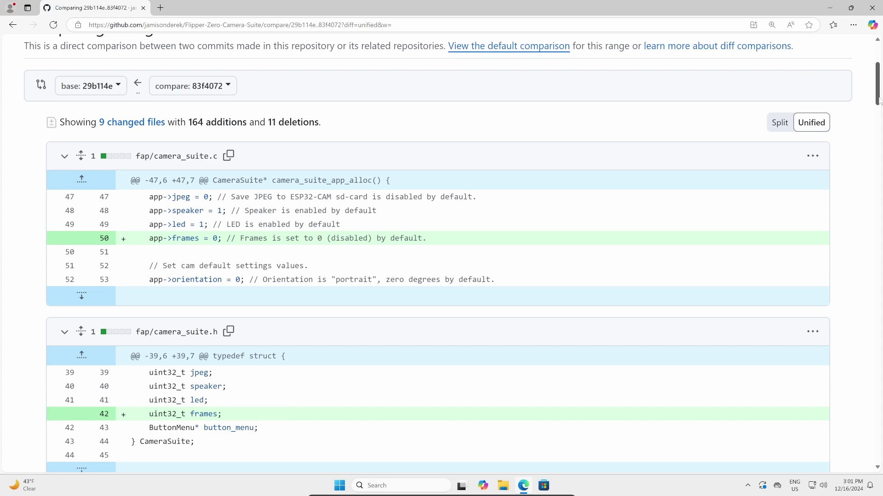
scroll(879, 102, "down", 3)
scroll(880, 102, "down", 3)
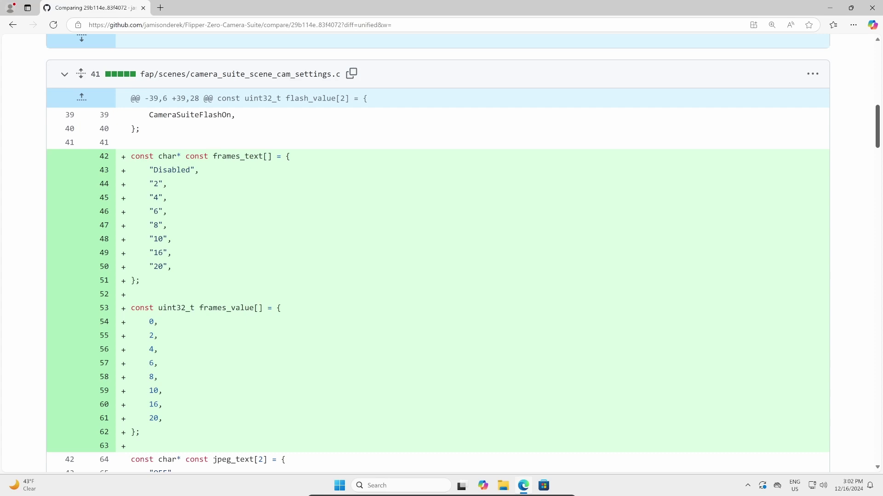
scroll(878, 176, "down", 2)
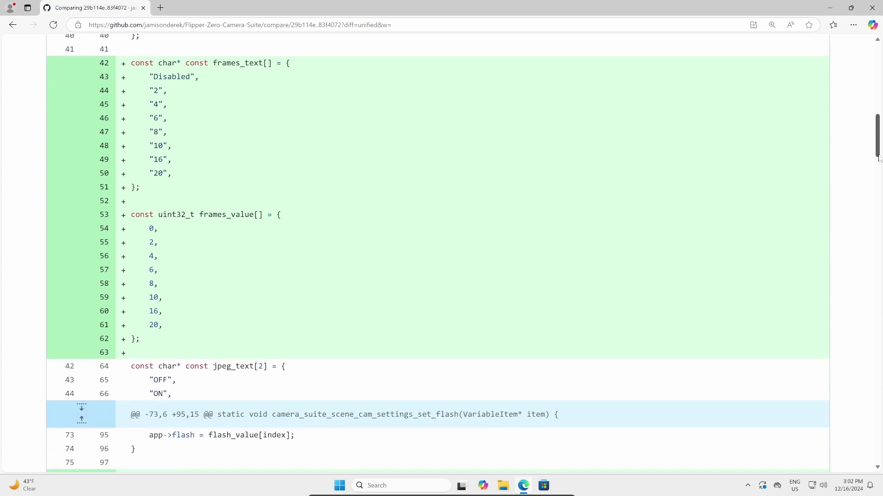
scroll(879, 176, "down", 2)
scroll(879, 176, "down", 1)
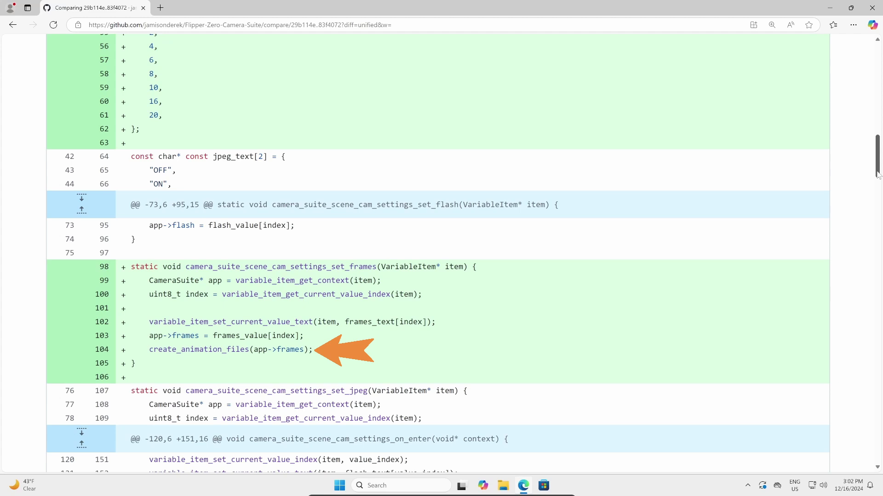
left_click_drag(878, 174, 880, 198)
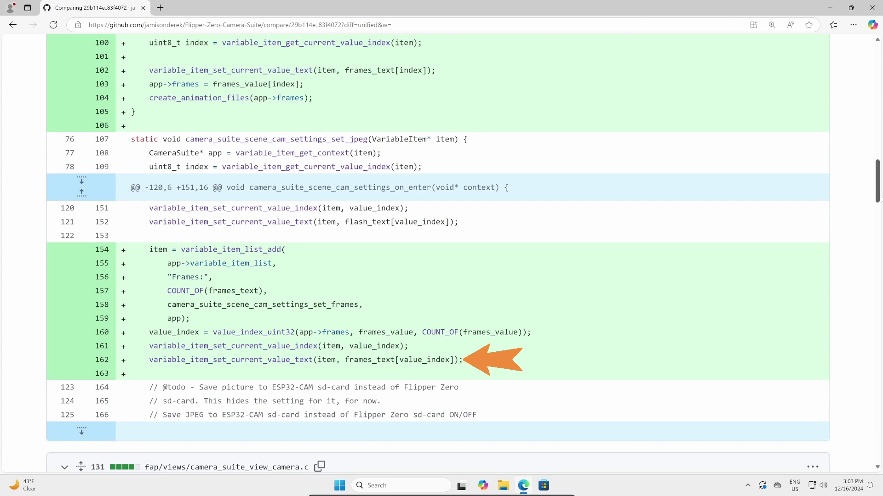
left_click_drag(880, 200, 879, 234)
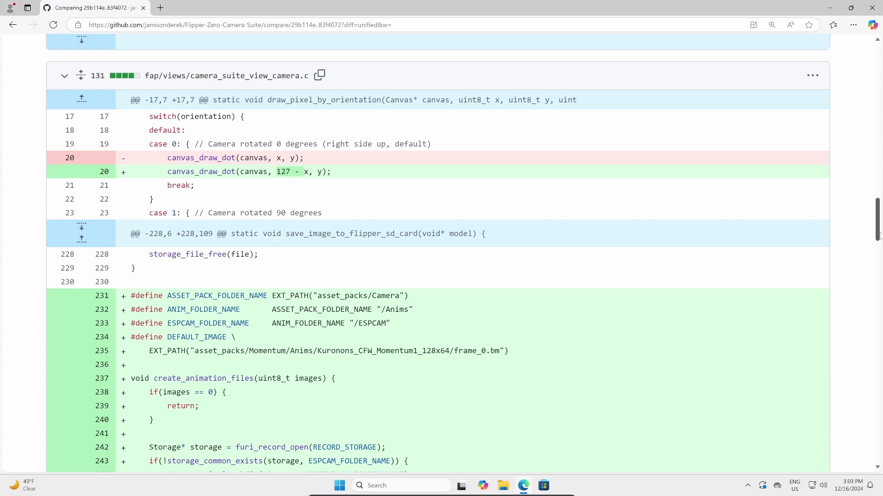
scroll(880, 236, "down", 1)
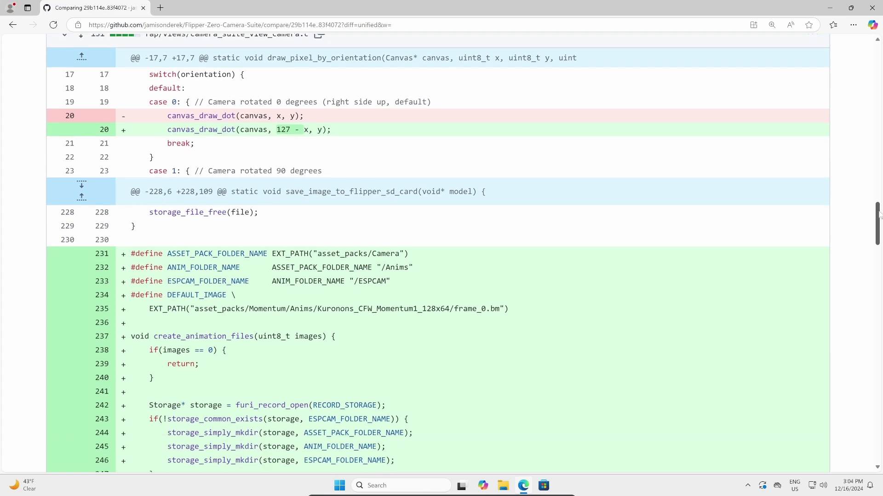
scroll(880, 235, "down", 1)
scroll(881, 233, "down", 1)
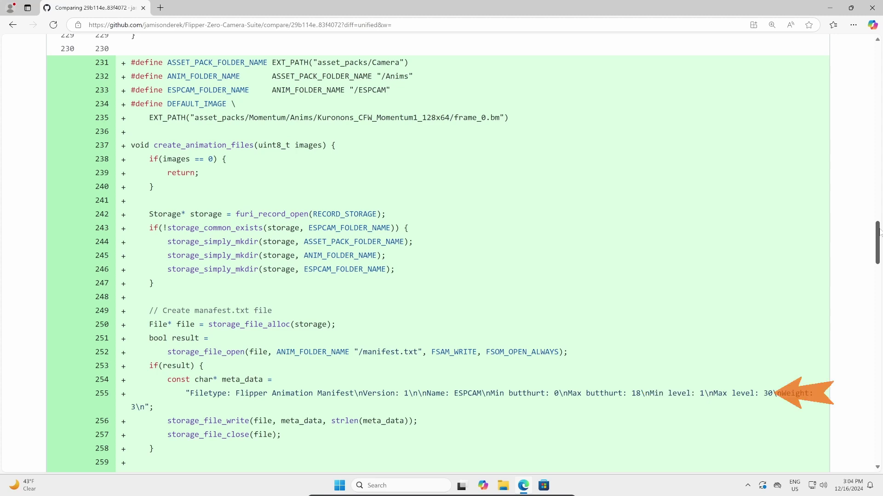
scroll(441, 248, "down", 2)
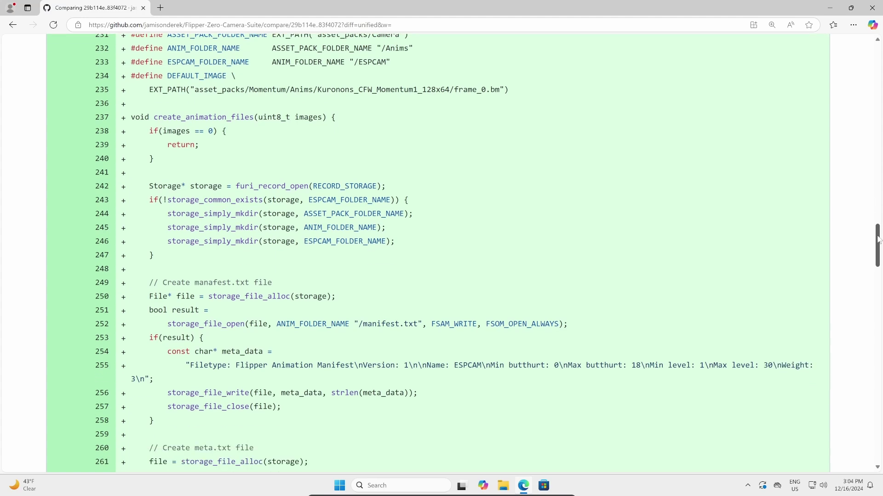
scroll(441, 249, "down", 3)
scroll(442, 248, "down", 1)
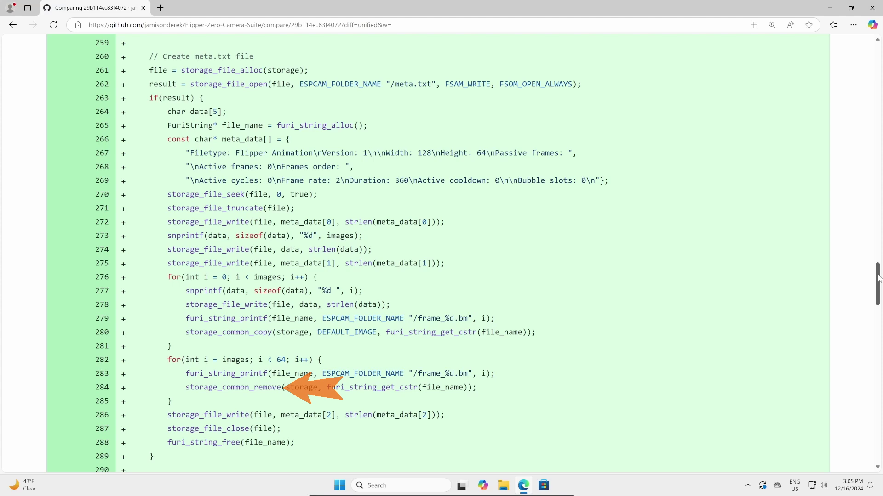
left_click_drag(878, 278, 878, 324)
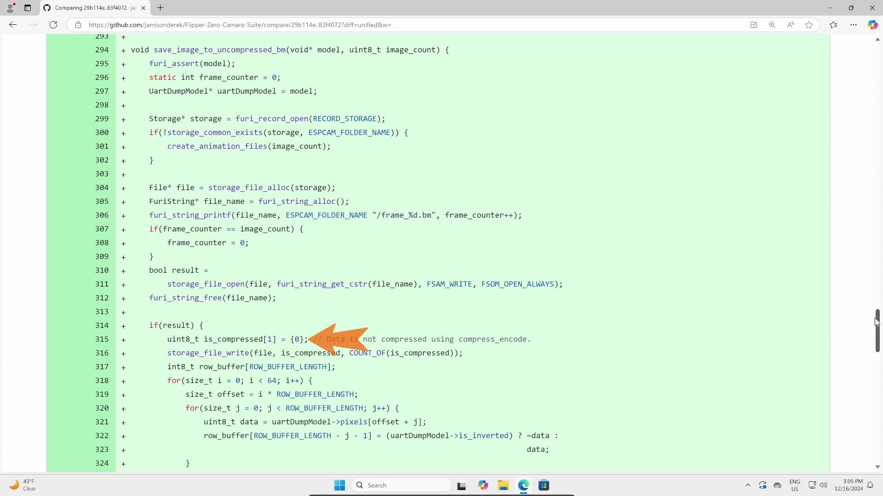
left_click_drag(877, 322, 880, 336)
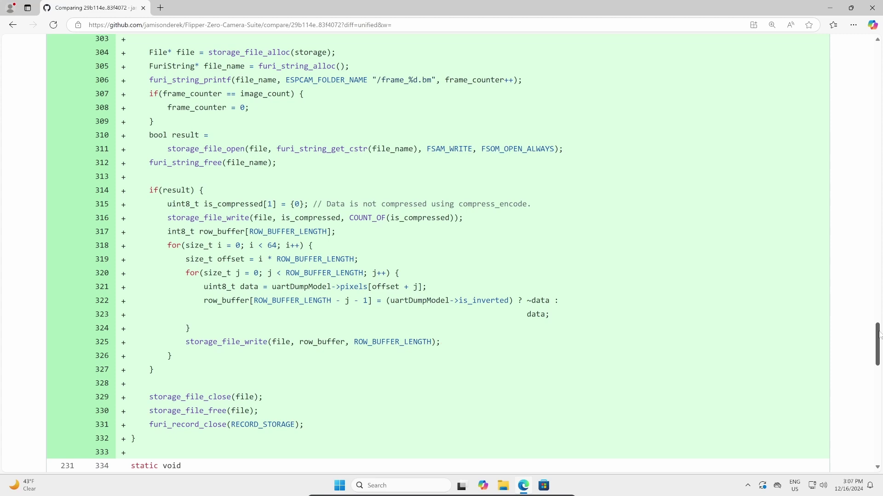
left_click_drag(879, 336, 879, 377)
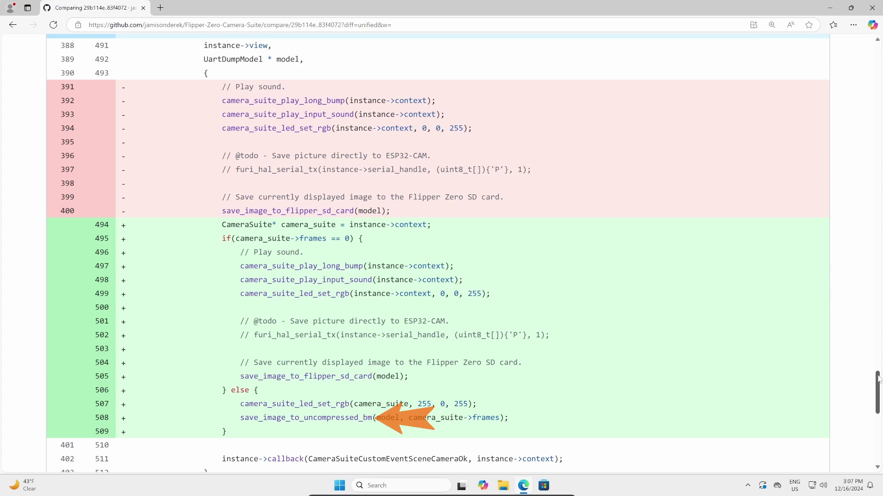
left_click_drag(879, 378, 878, 408)
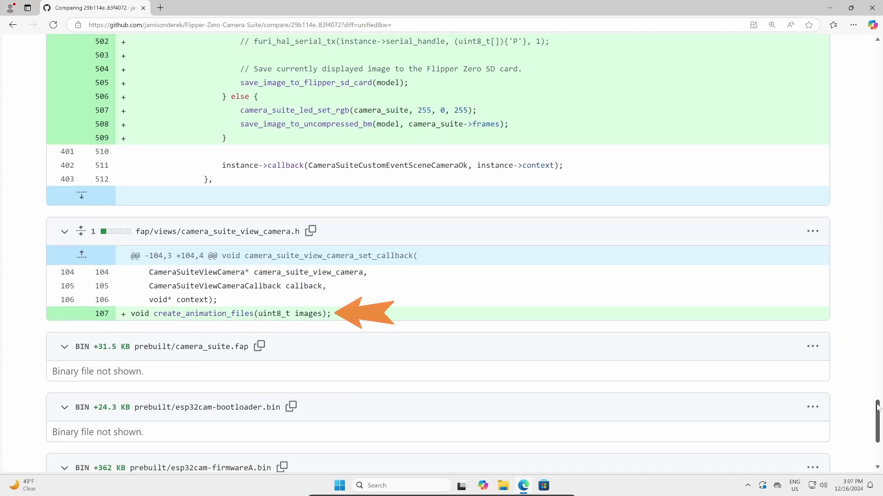